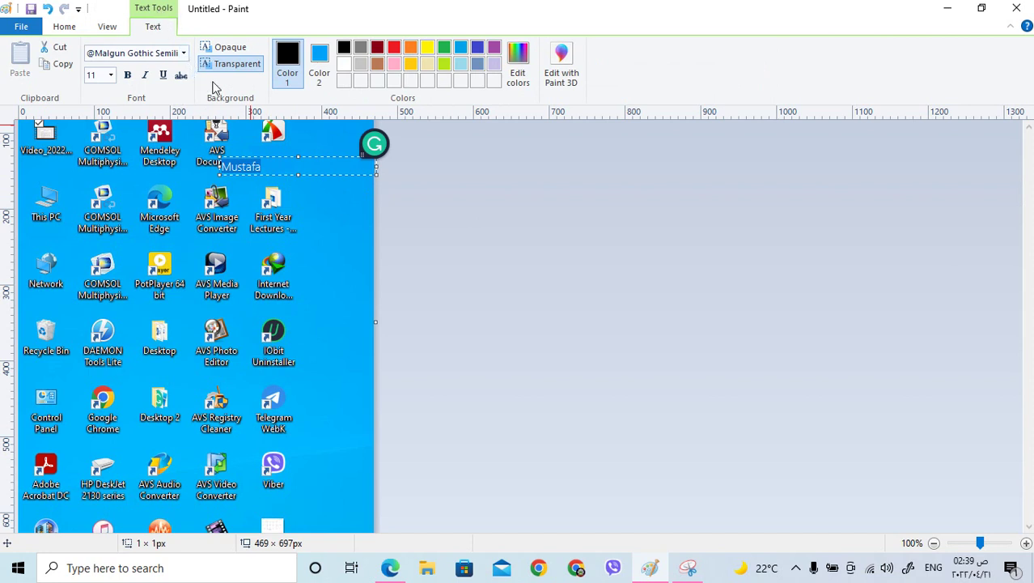
Step: Format the selected name text as bold with font size 22
left_click(129, 76)
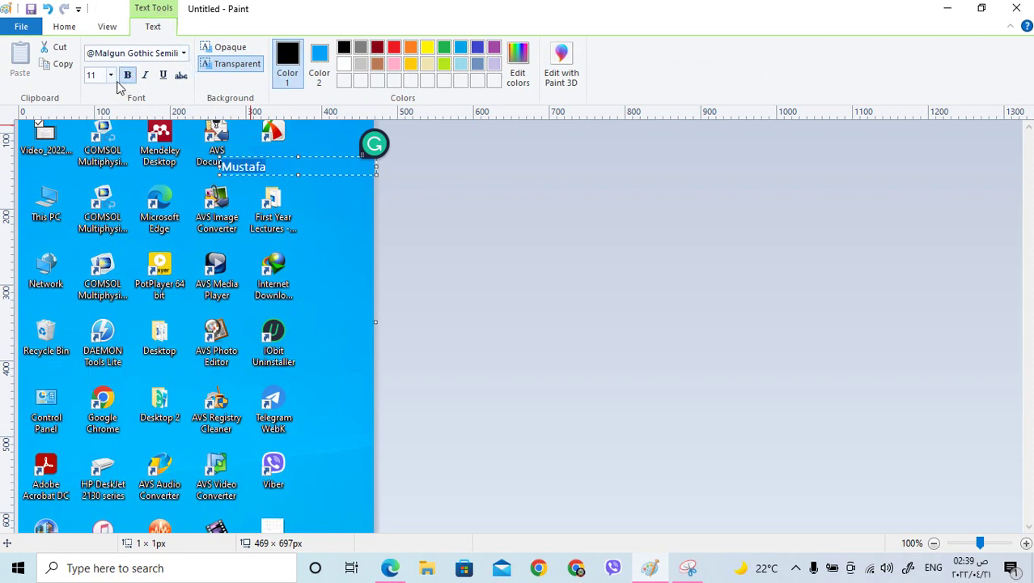
left_click(110, 75)
left_click(108, 218)
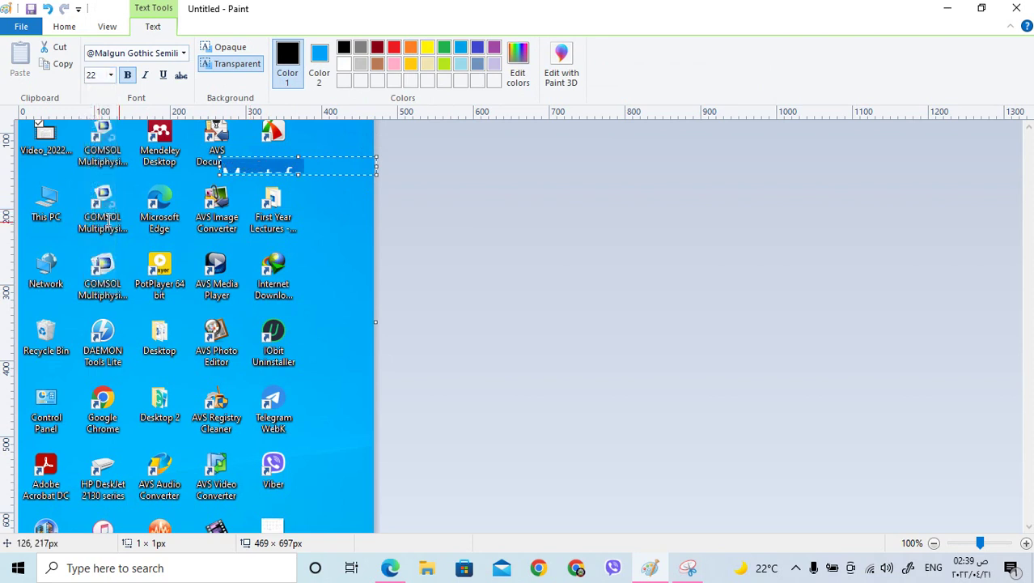
Step: Undo the clipped name text and enter the first name in a new text box above the First Year Lectures icon
left_click(294, 167)
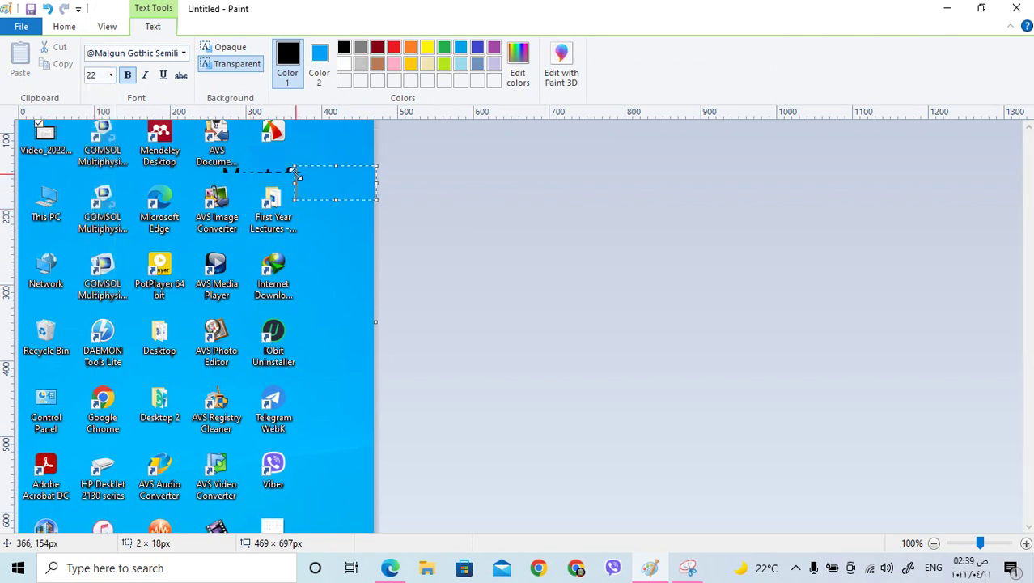
key("ctrl+z")
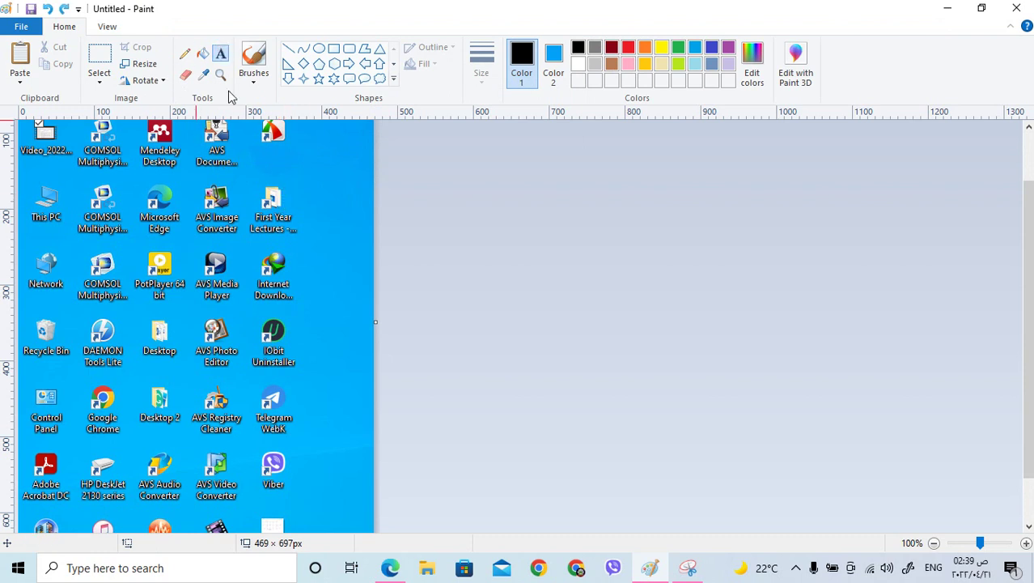
left_click(264, 136)
type("Mustafa")
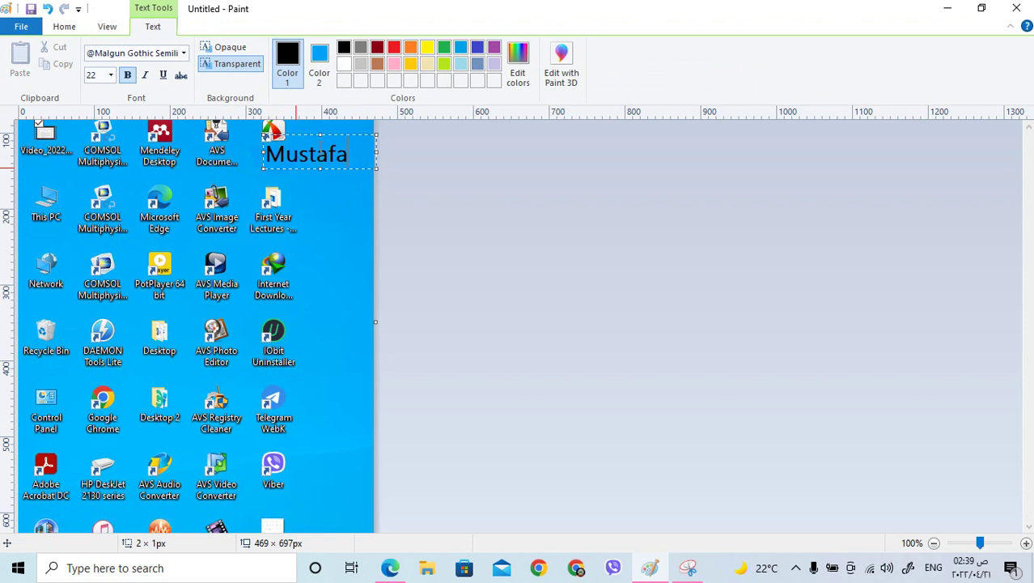
Step: Apply italic and underline formatting to the whole name text
left_click_drag(346, 145, 266, 147)
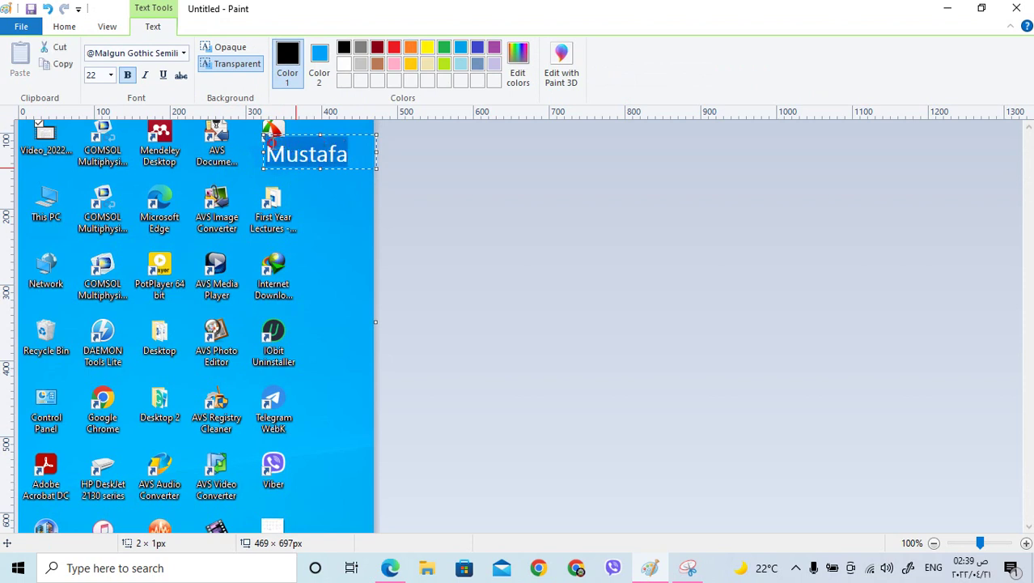
left_click(145, 75)
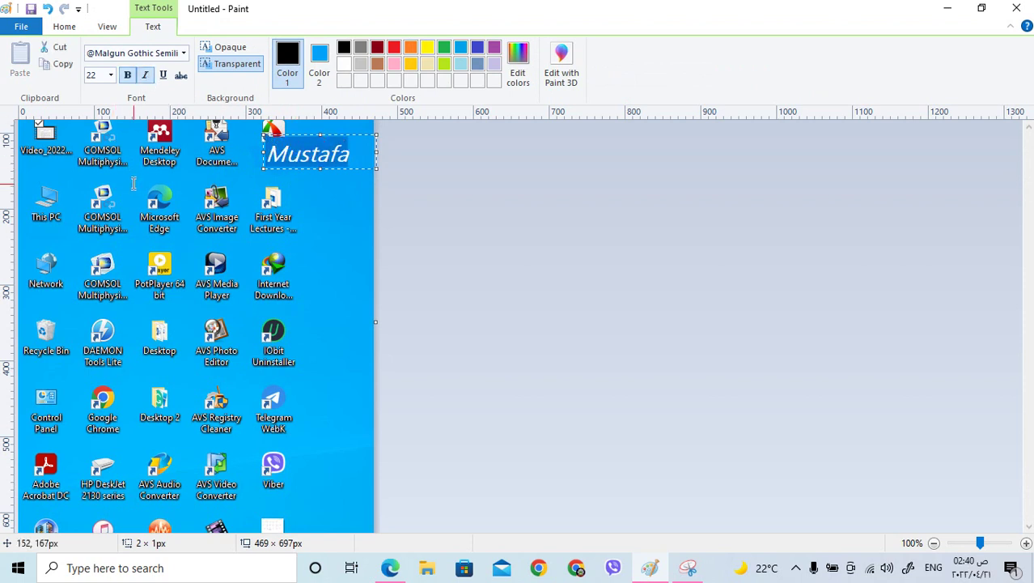
left_click(181, 75)
left_click(182, 76)
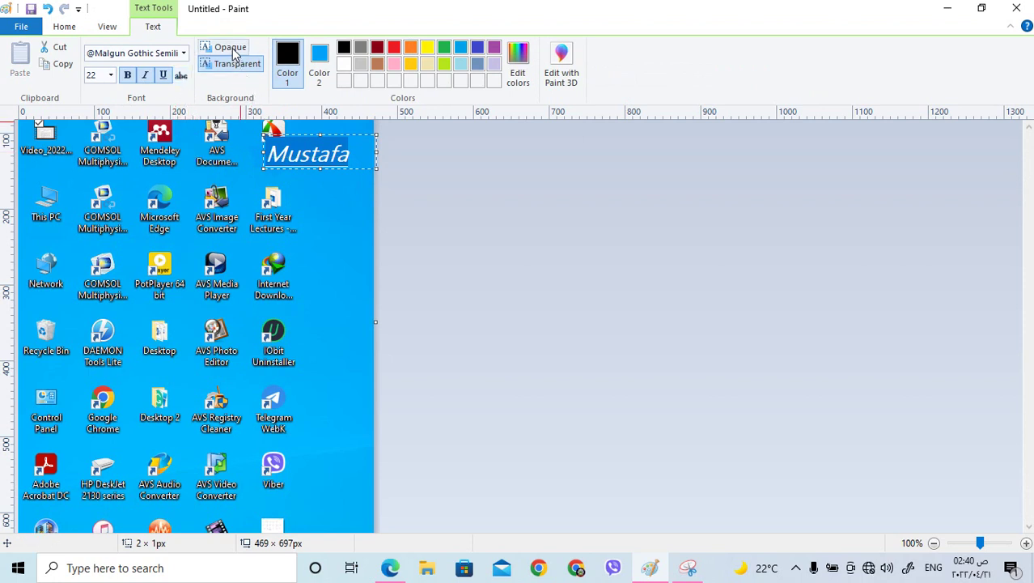
Step: Try an opaque light gray background behind the name text, and restore the transparent background
left_click(232, 50)
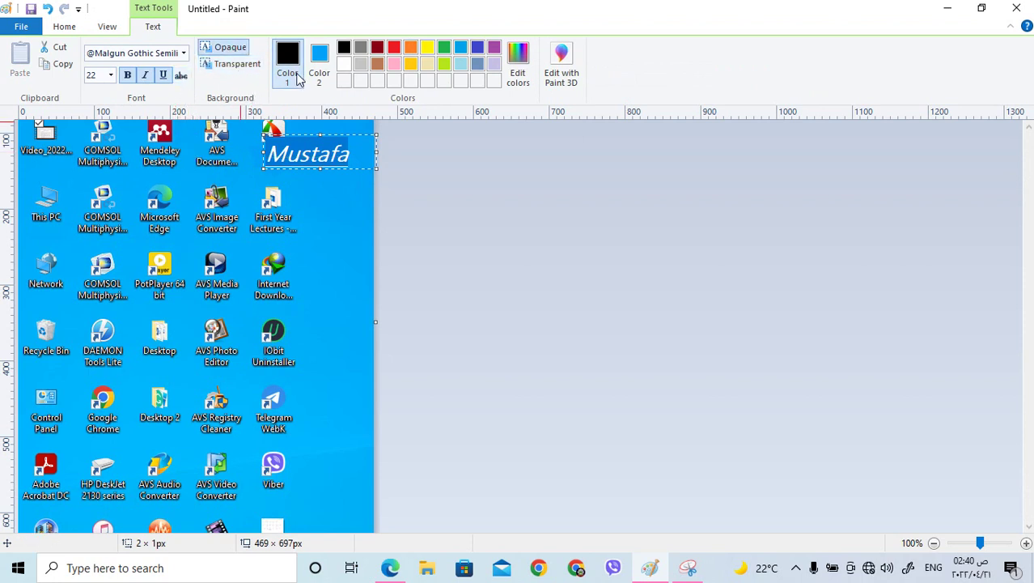
left_click(319, 61)
left_click(361, 64)
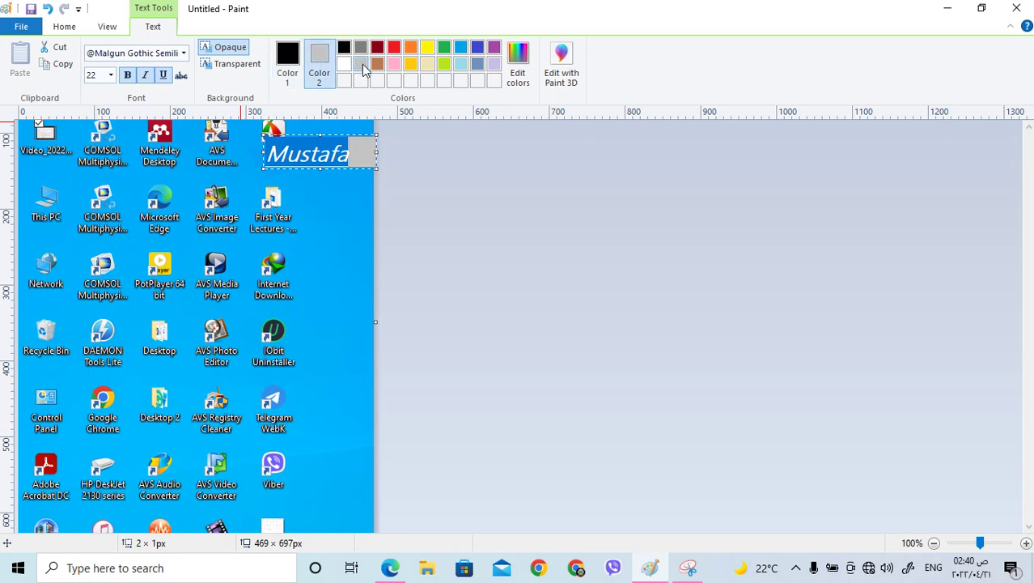
left_click(231, 70)
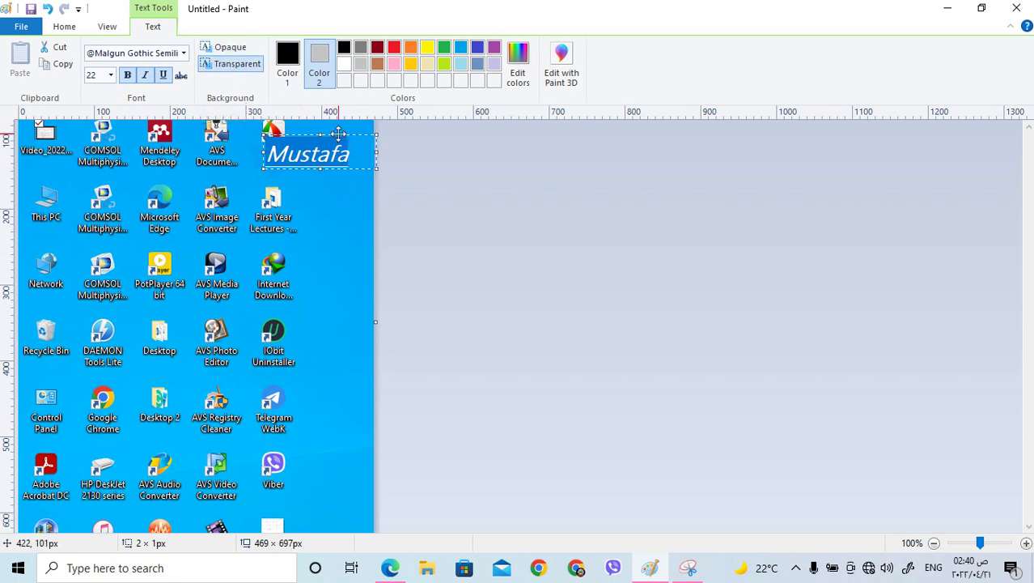
Step: Move the name text box closer to the First Year Lectures icon and fix the text on the canvas
mouse_move(335, 141)
left_mouse_down()
mouse_move(260, 162)
mouse_move(198, 215)
mouse_move(316, 141)
left_mouse_up()
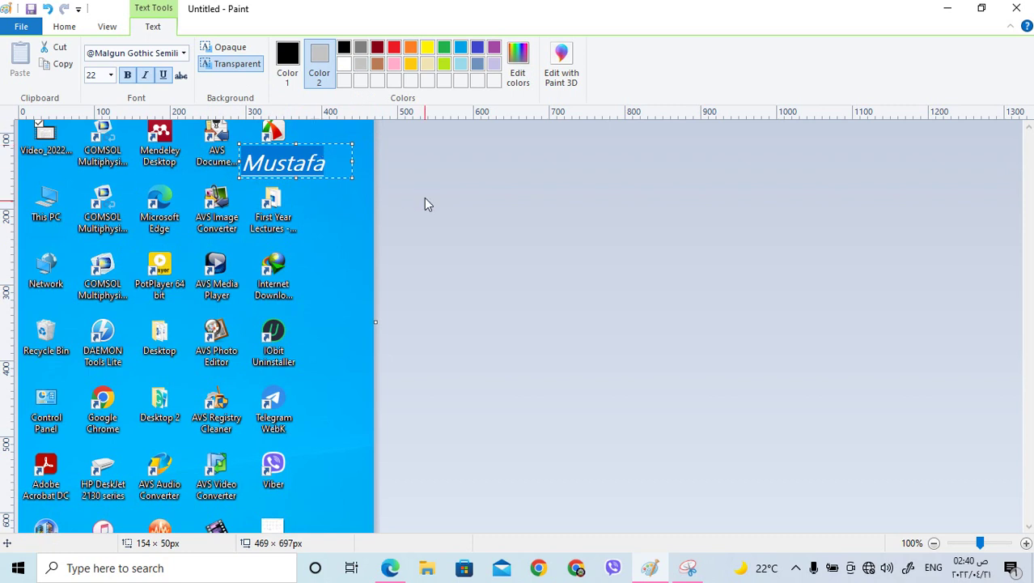
left_click(320, 193)
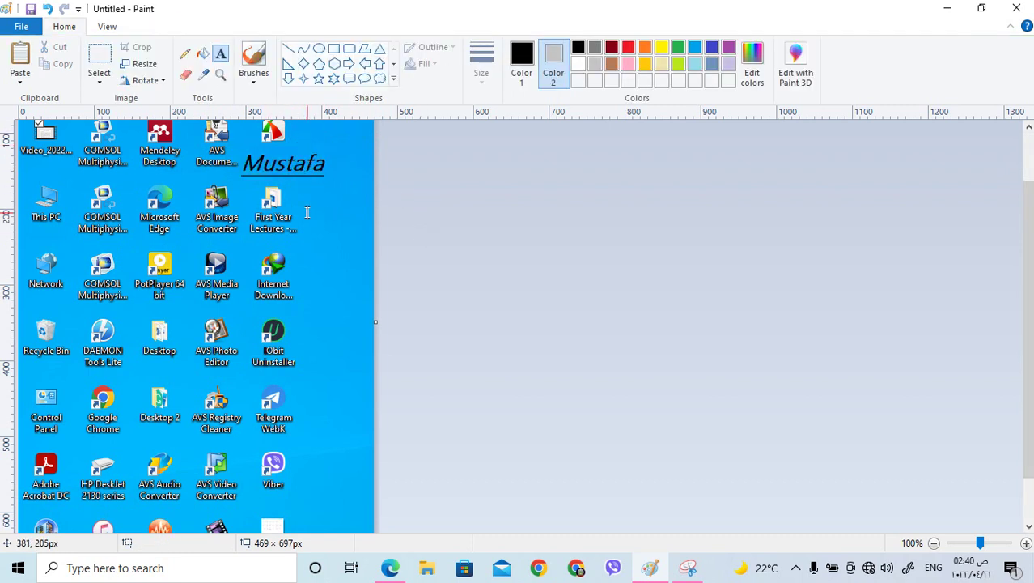
Step: Draw an oval about 108 × 100 px around the First Year Lectures icon and set both Color 1 and Color 2 to red
left_click(319, 48)
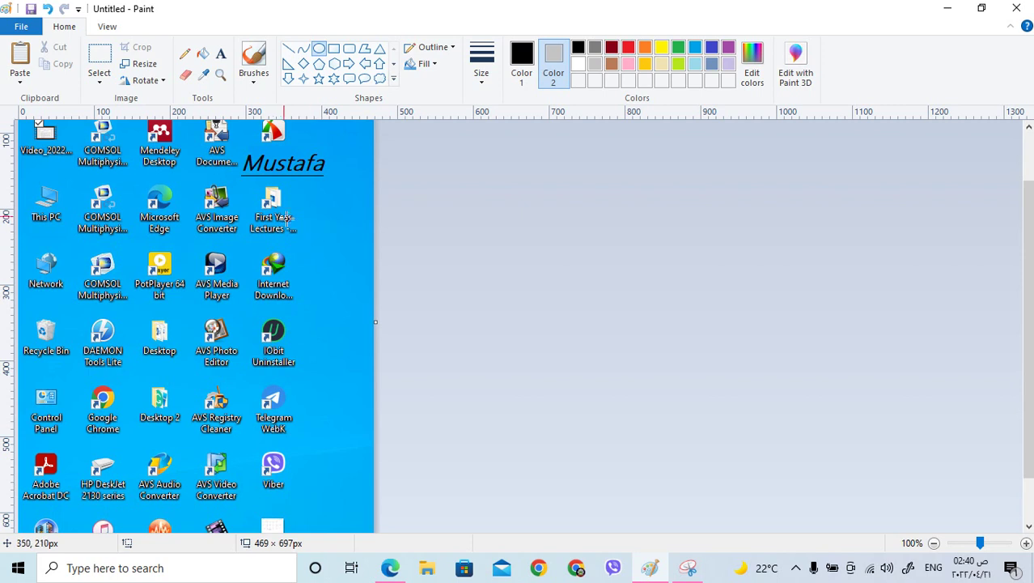
left_click_drag(238, 177, 321, 253)
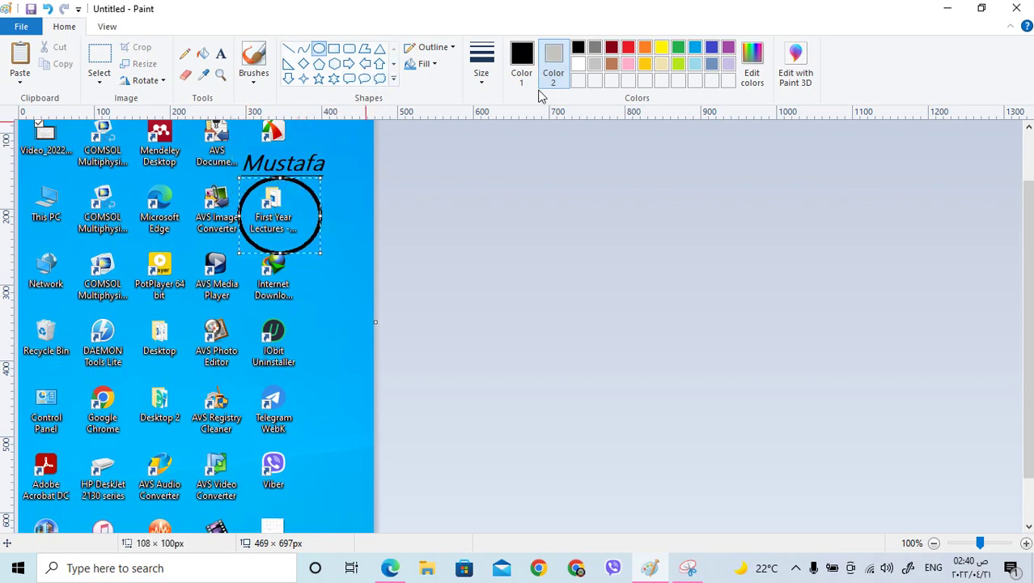
left_click(628, 53)
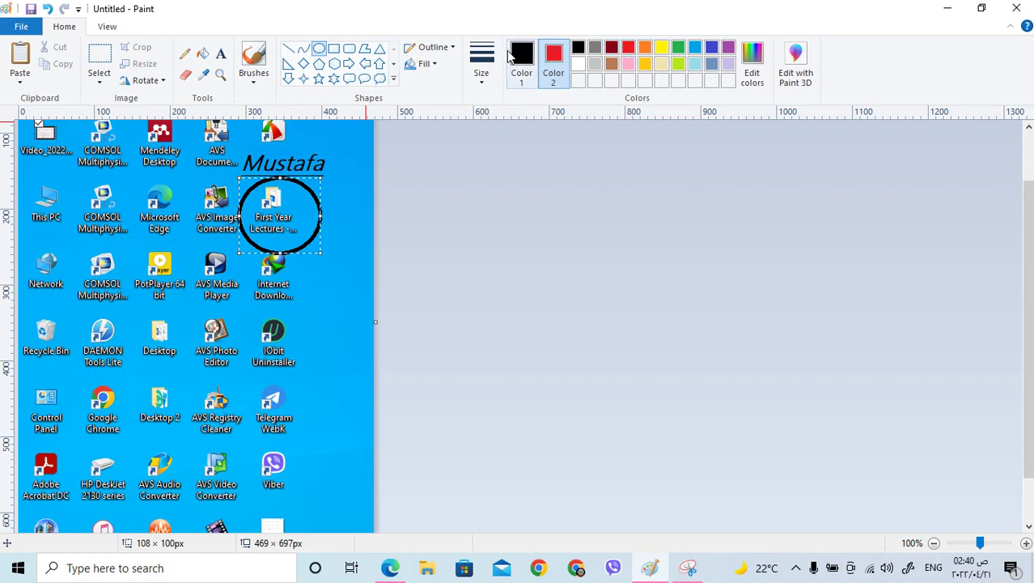
left_click(629, 48)
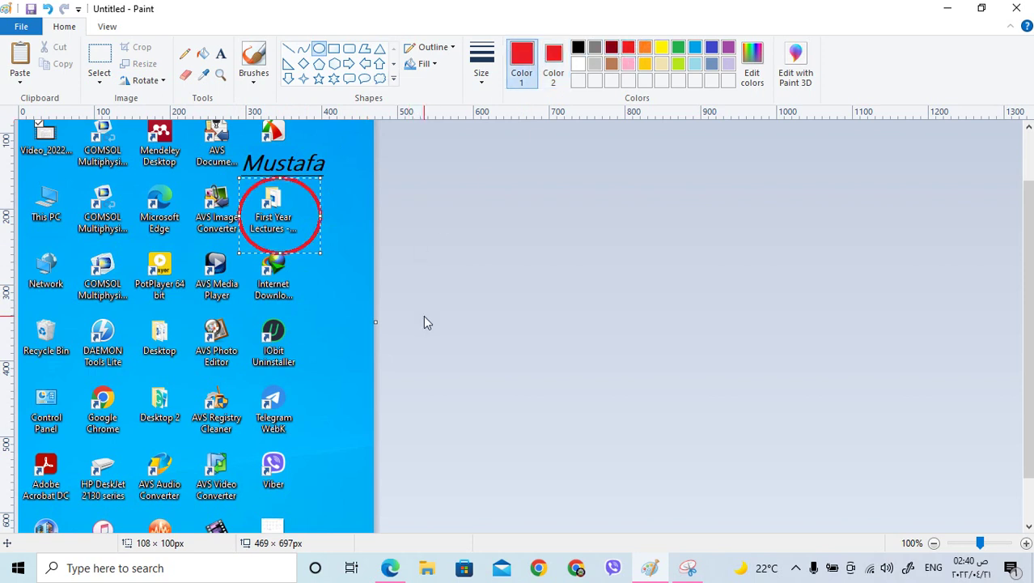
Step: Try the thinnest outline on the red circle, and settle on a slightly thicker line size
left_click(481, 64)
left_click(513, 107)
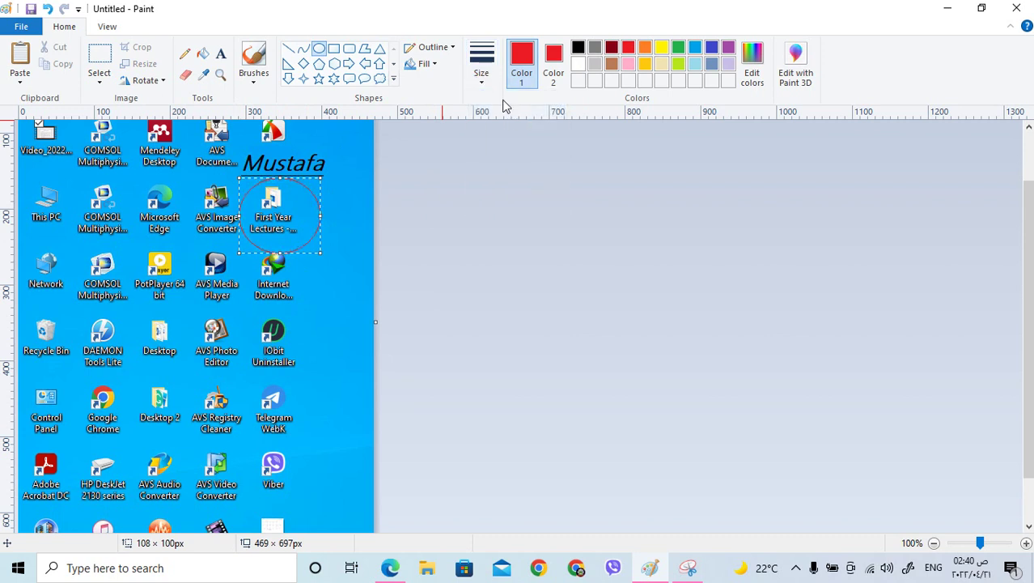
left_click(483, 85)
left_click(503, 136)
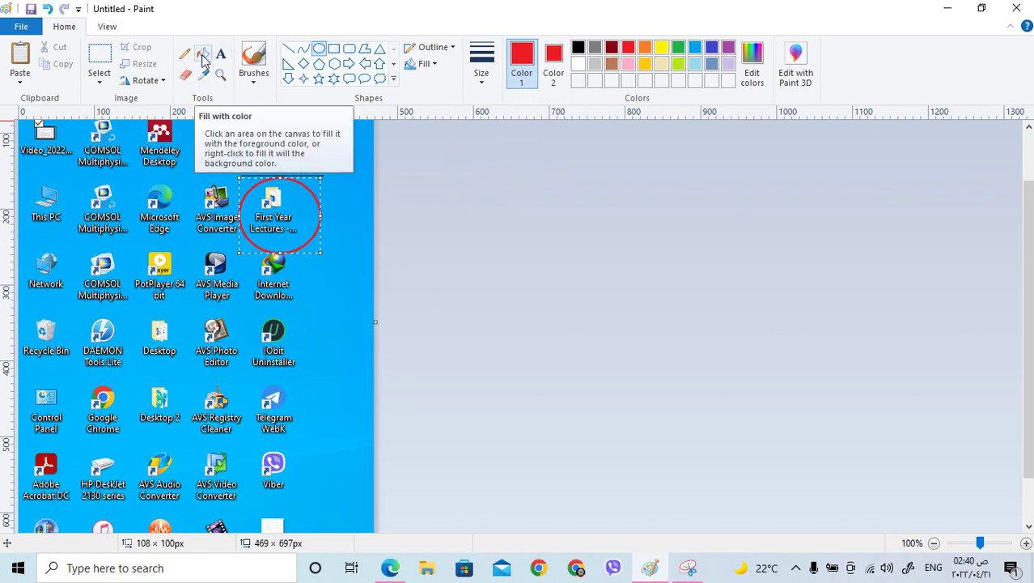
Step: Fill the circle with solid red and choose the Marker style for its outline
left_click(435, 64)
left_click(443, 101)
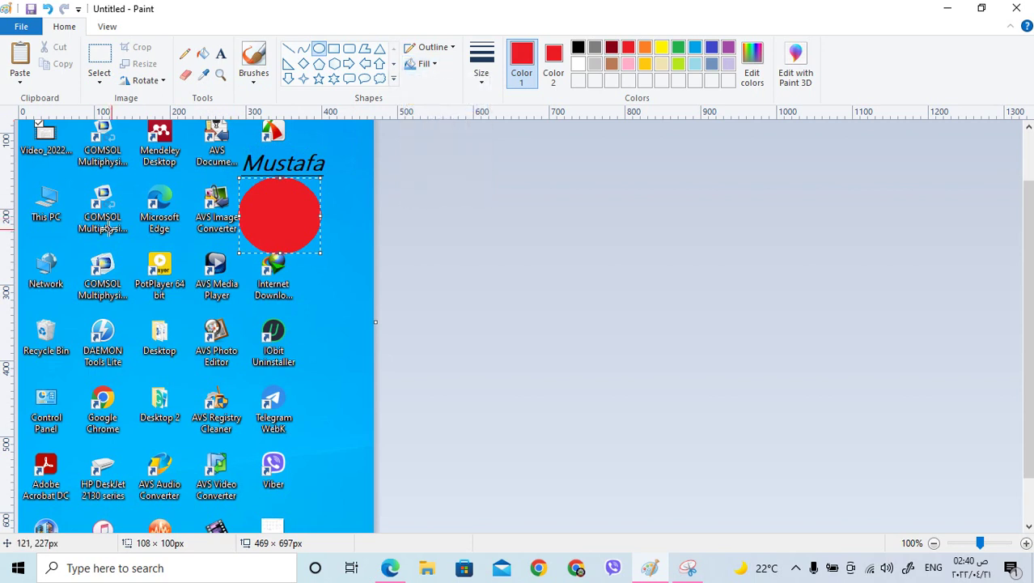
left_click(433, 47)
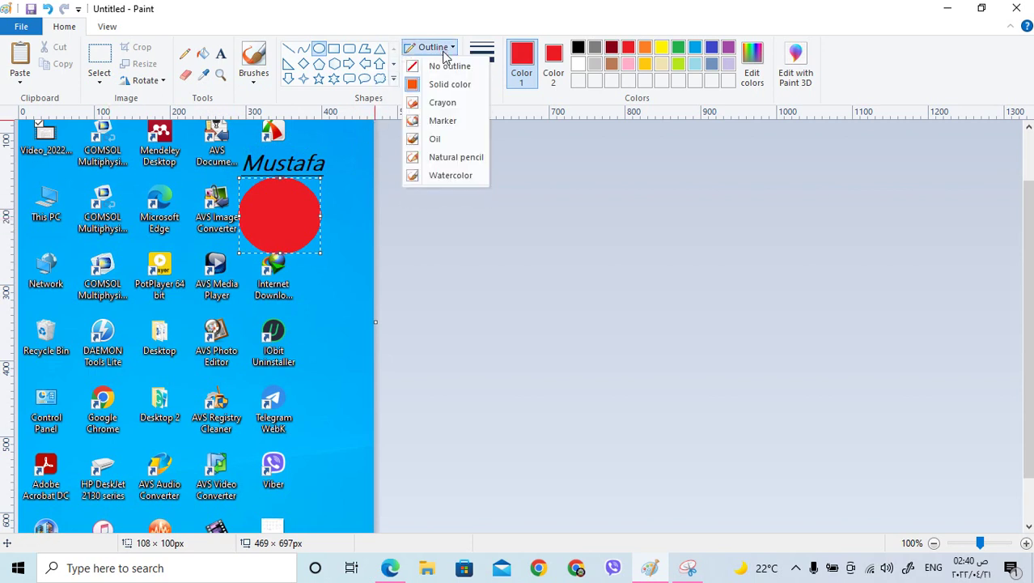
left_click(455, 120)
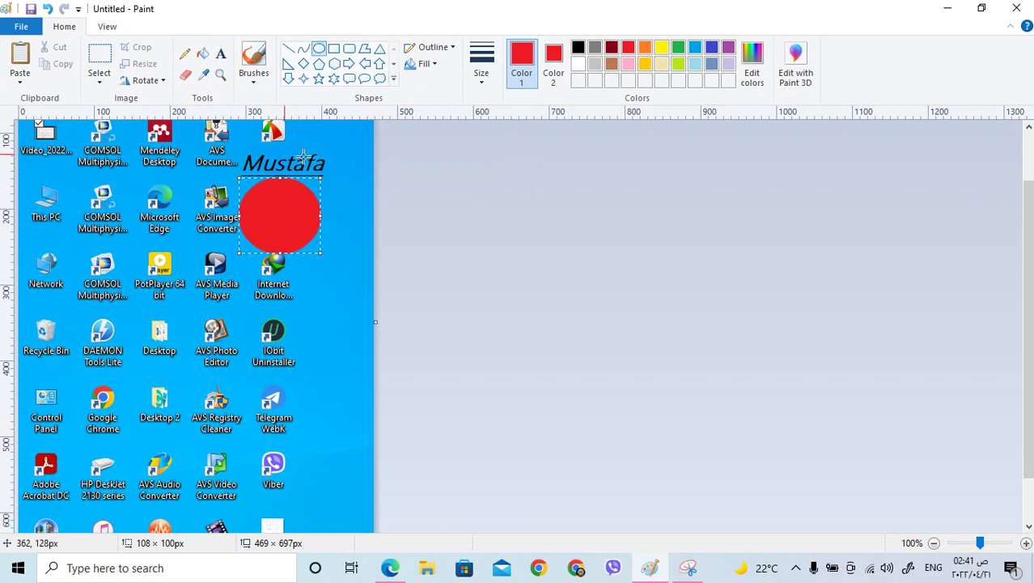
Step: Zoom the picture out and back in to 100%, and turn on the gridlines
left_click(107, 27)
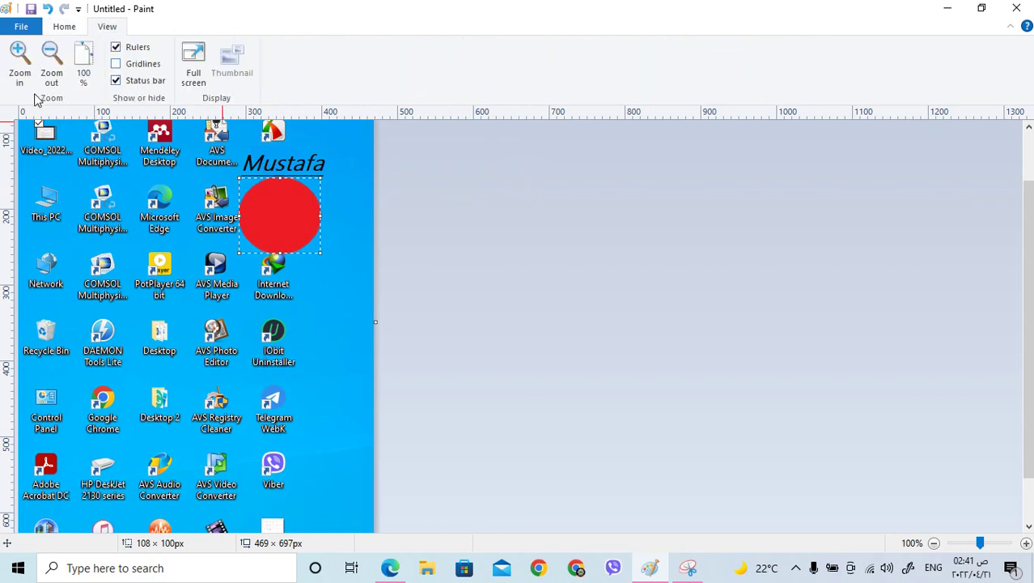
left_click(51, 58)
left_click(30, 66)
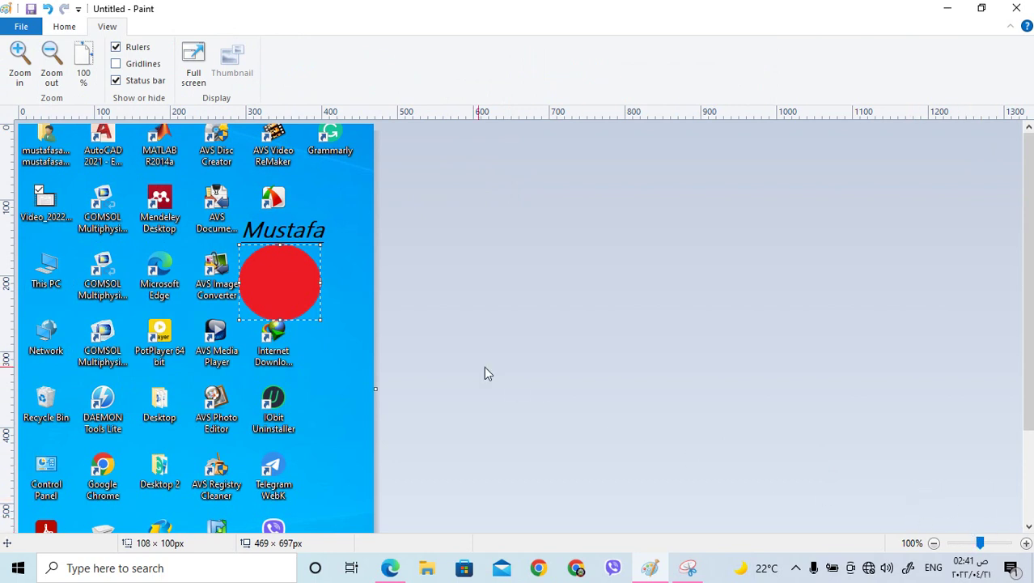
left_click(143, 68)
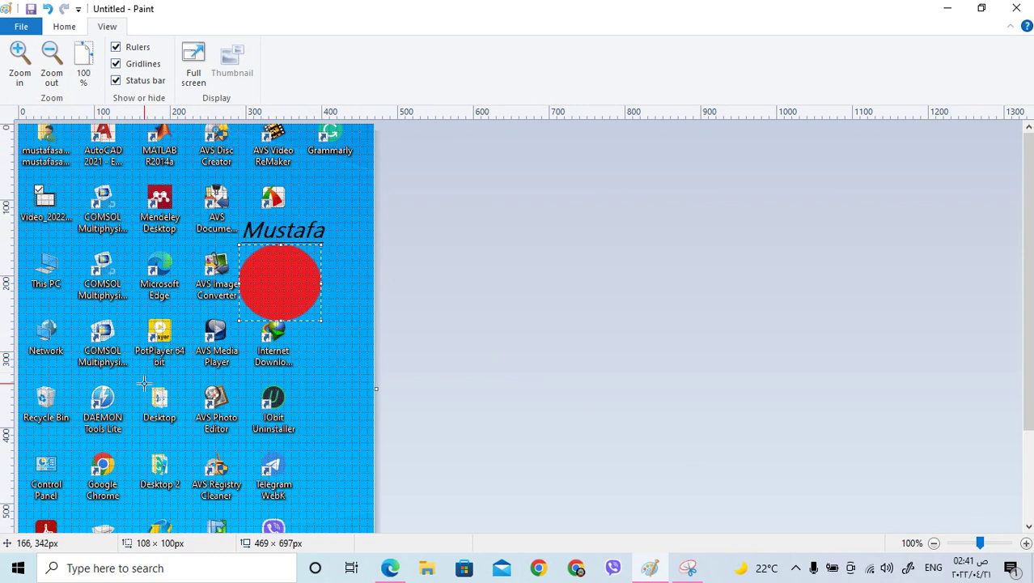
left_click(65, 29)
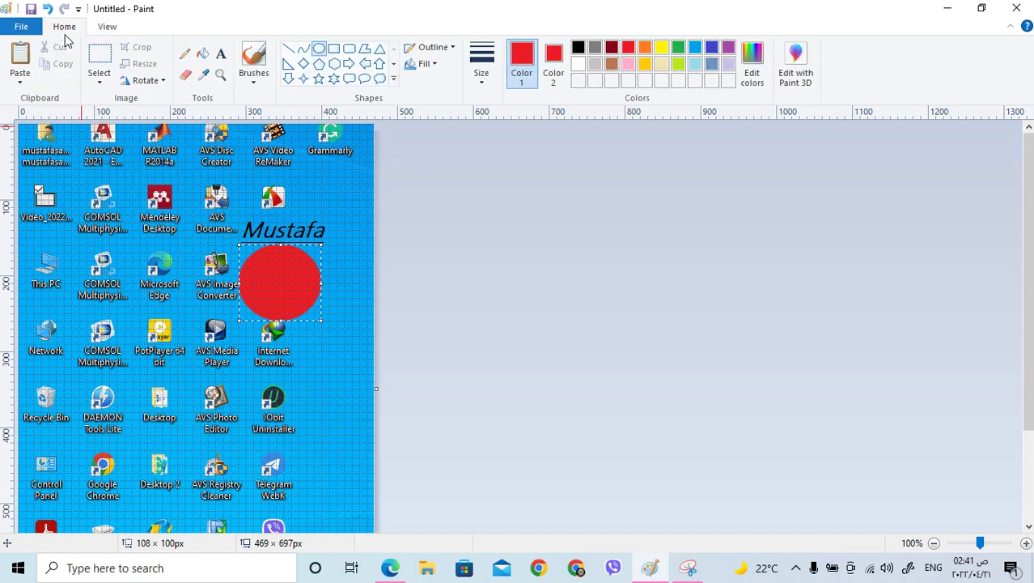
Step: Review the picture formats offered for saving the image, and leave without choosing one
left_click(22, 28)
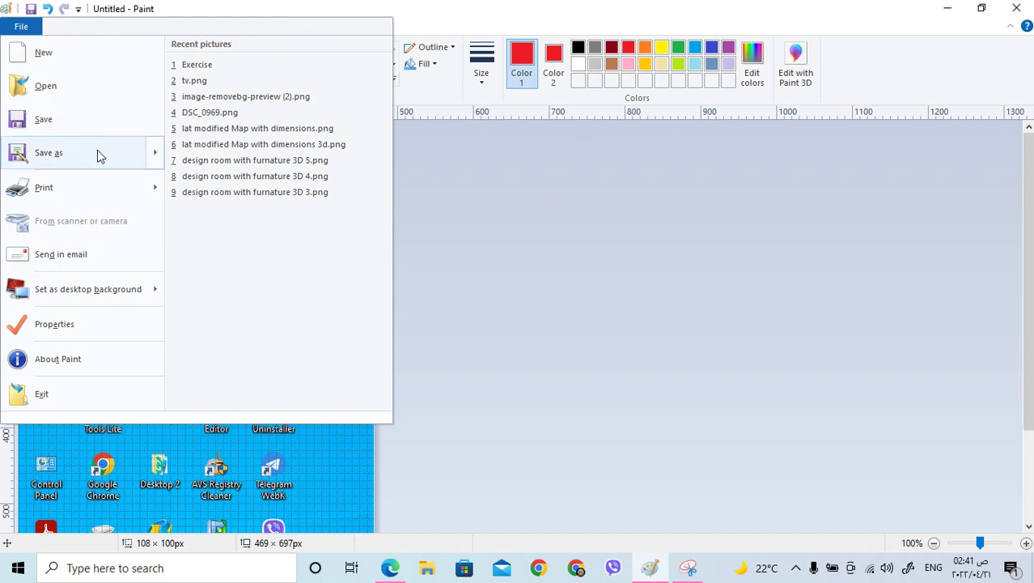
mouse_move(152, 154)
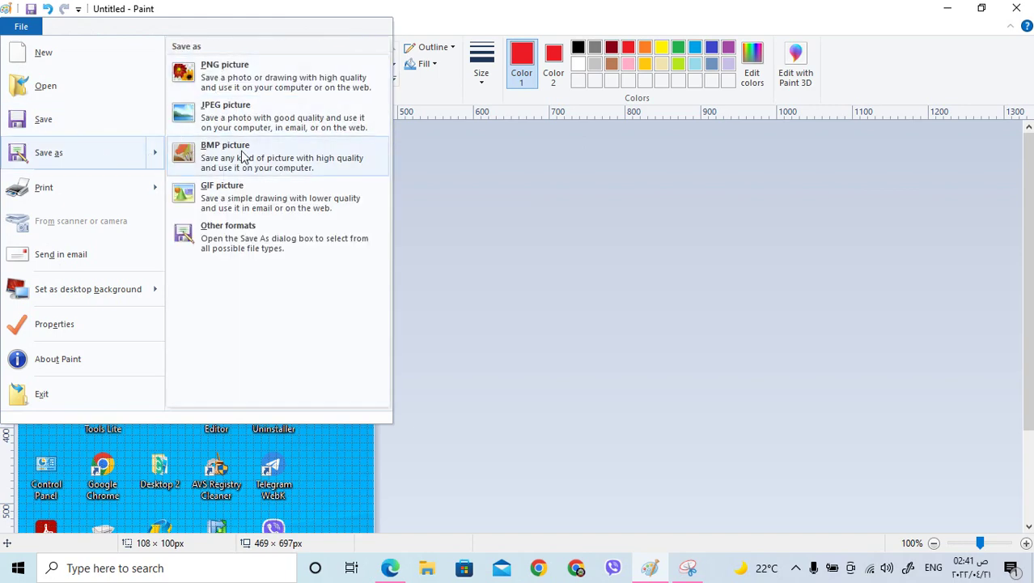
left_click(432, 364)
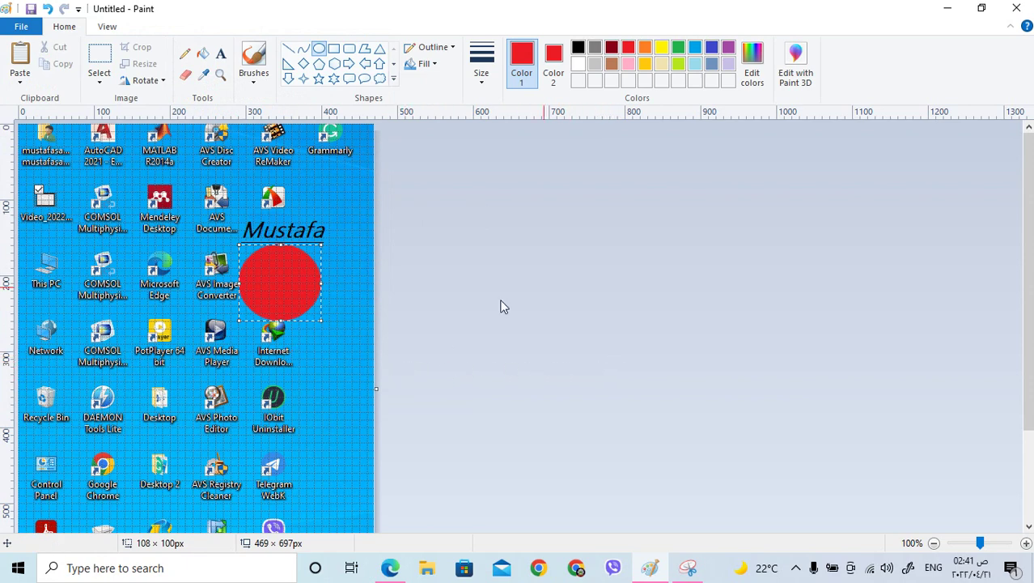
Step: Close the untitled picture without saving its changes
left_click(1016, 8)
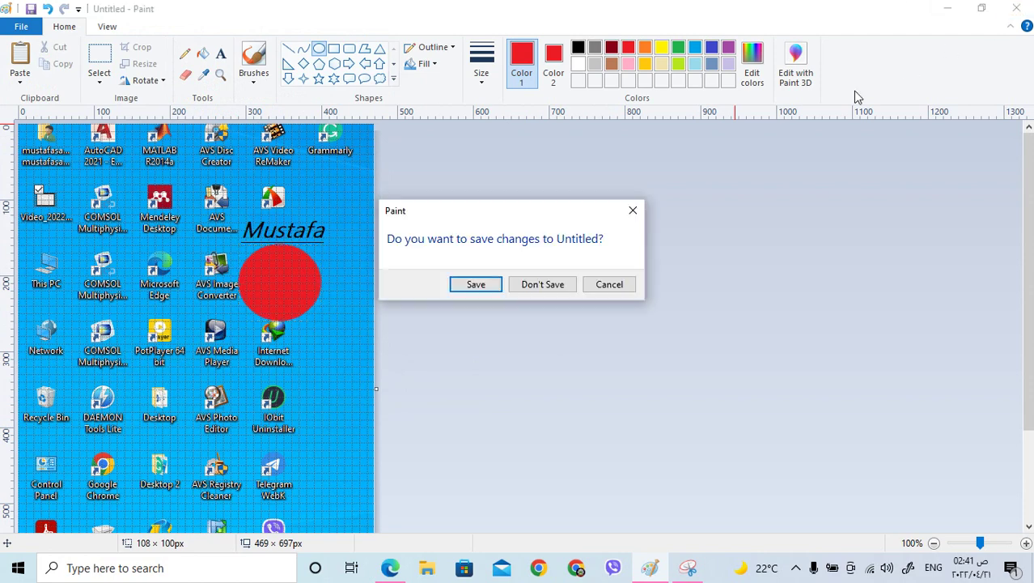
left_click(528, 288)
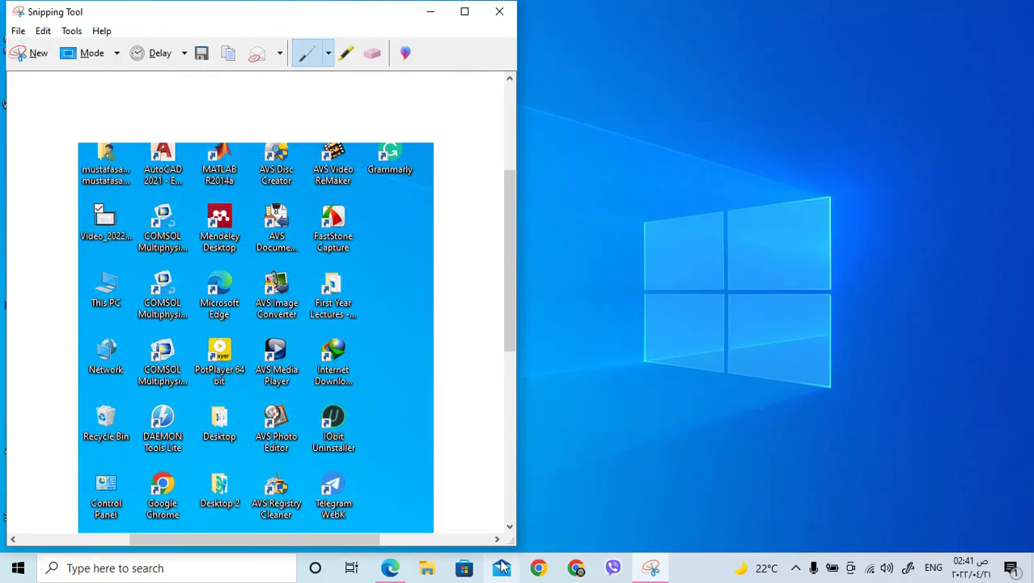
Step: Switch to the lecture PDF in Edge and read through the Paint instructions up to the supported file formats on page 9
left_click(392, 568)
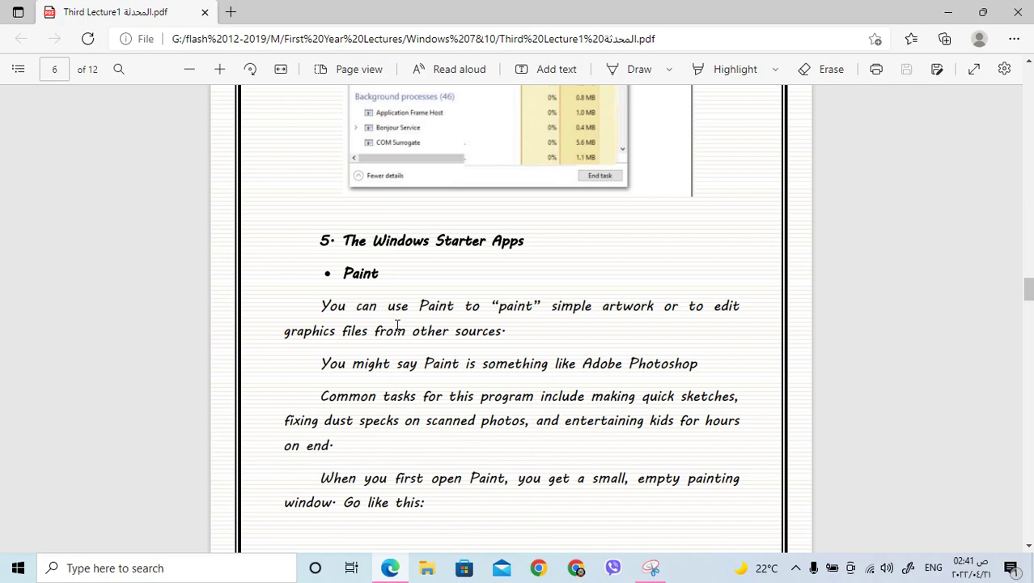
scroll(396, 324, "down", 10)
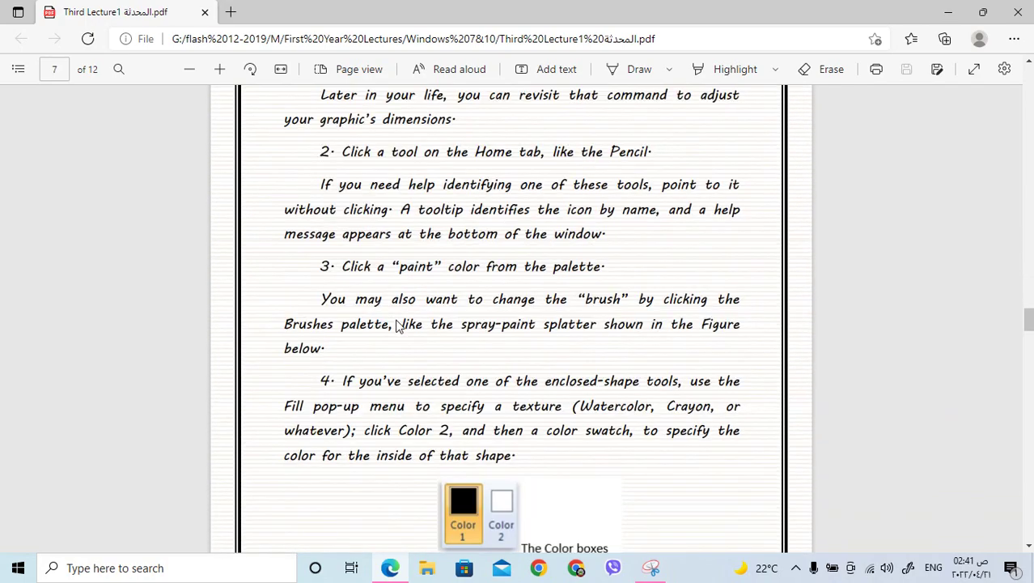
scroll(396, 324, "down", 5)
scroll(422, 224, "down", 6)
scroll(429, 239, "down", 10)
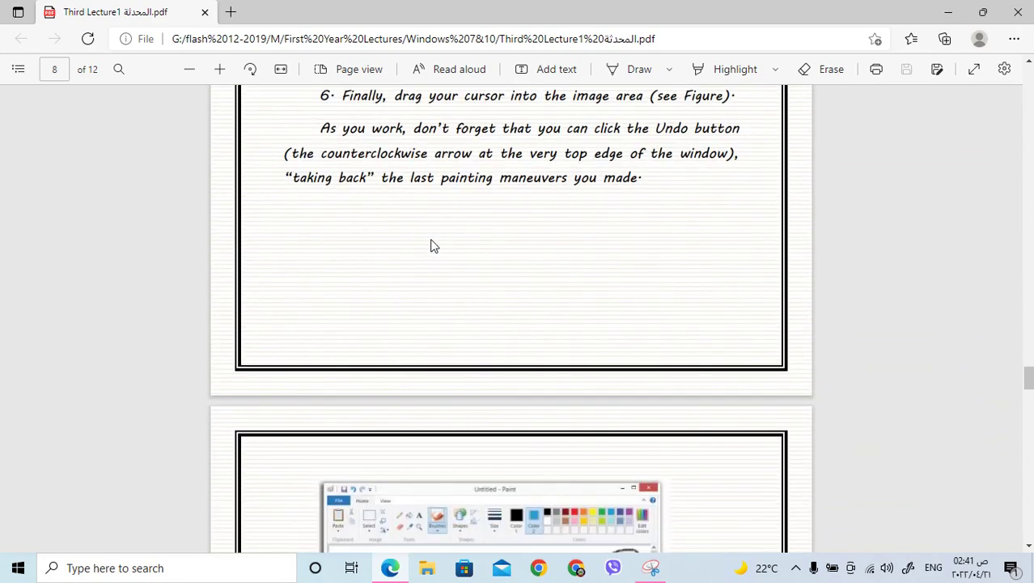
scroll(431, 241, "down", 10)
scroll(455, 231, "down", 3)
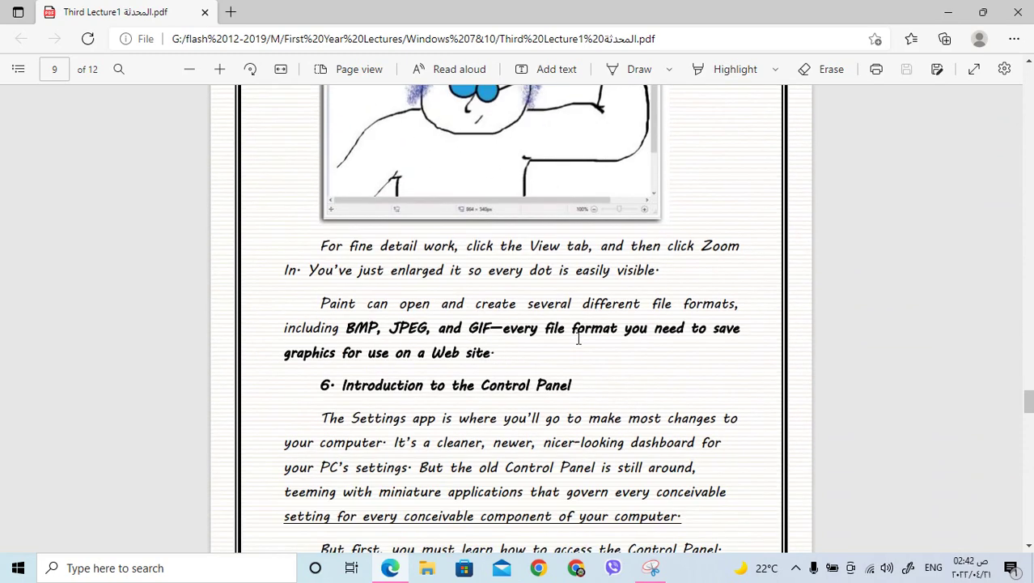
Step: Read the lecture's Control Panel introduction on page 9 and the ways to open it on page 10
scroll(578, 338, "down", 3)
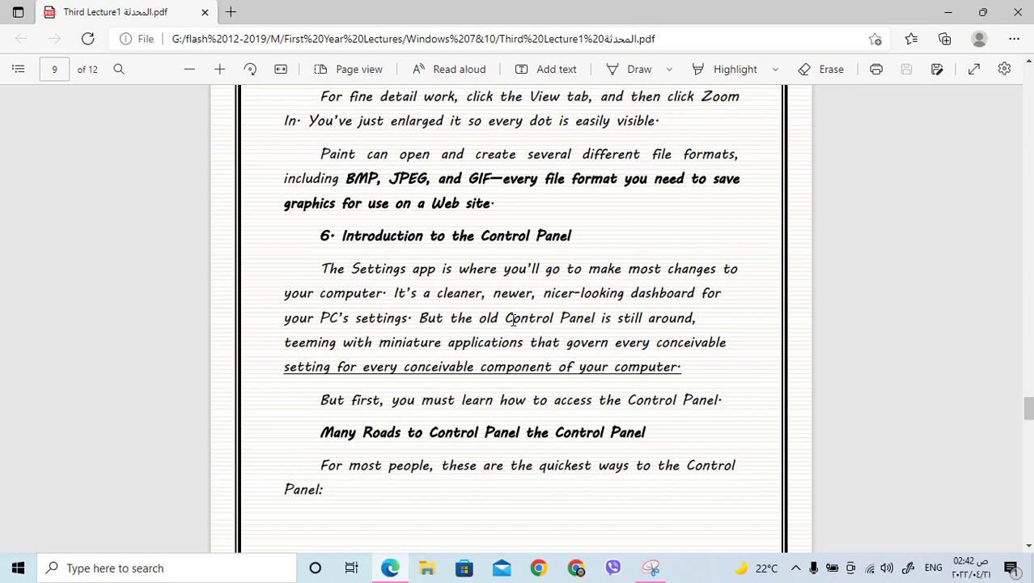
scroll(413, 431, "down", 2)
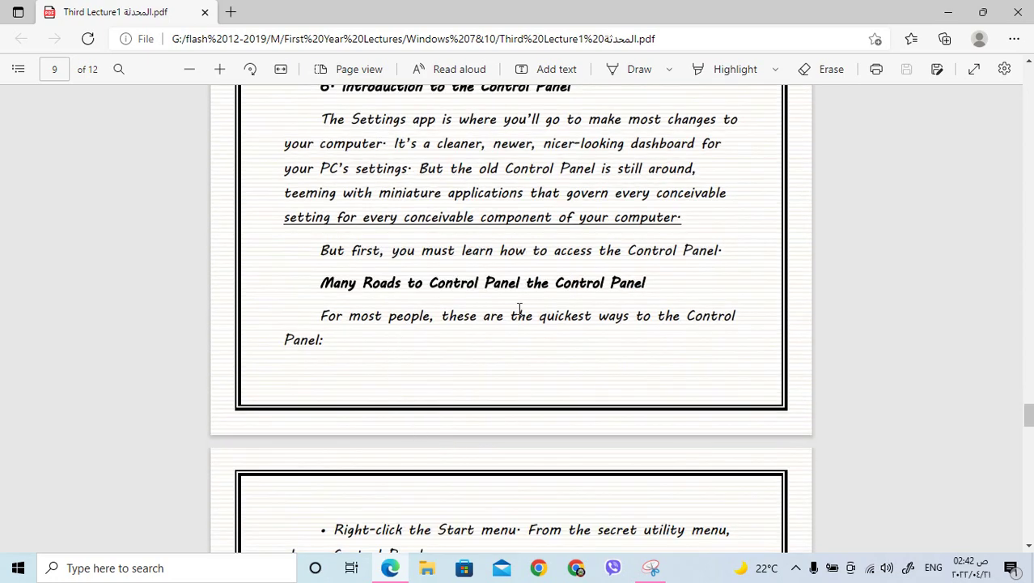
scroll(597, 420, "down", 4)
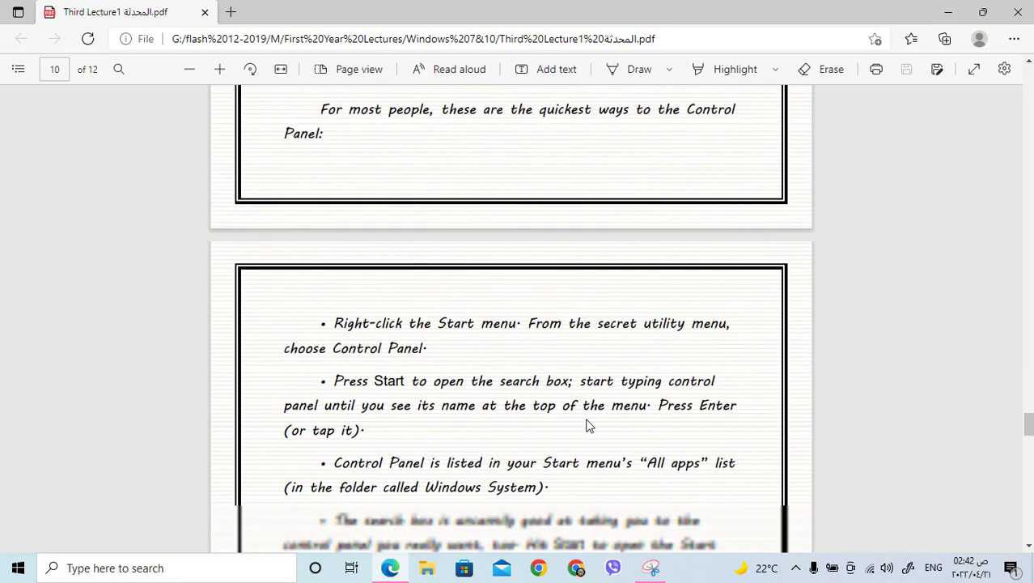
scroll(622, 418, "down", 2)
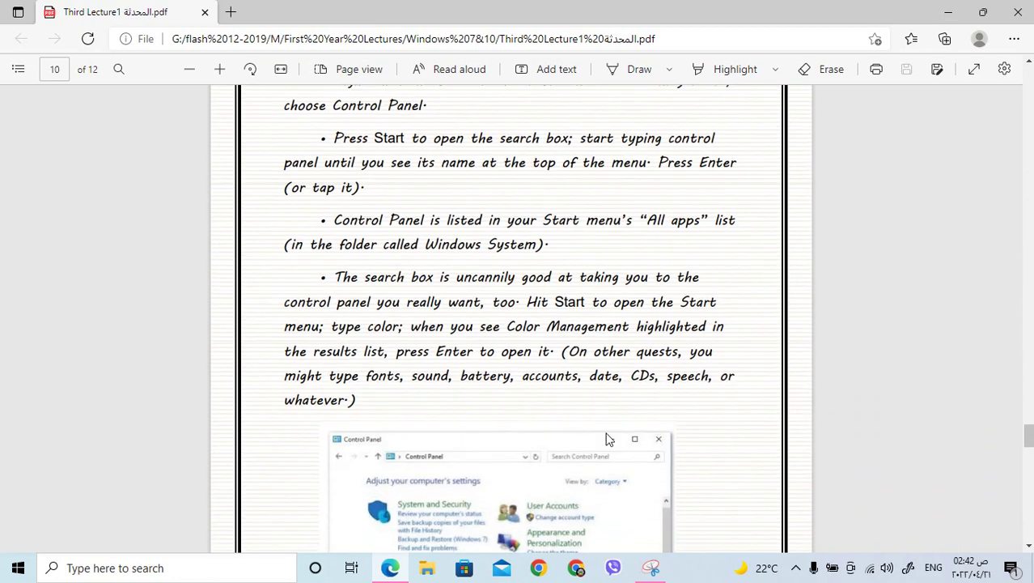
scroll(273, 524, "down", 1)
Step: Search Windows for Control Panel, open it, and show its items by Category
left_click(173, 567)
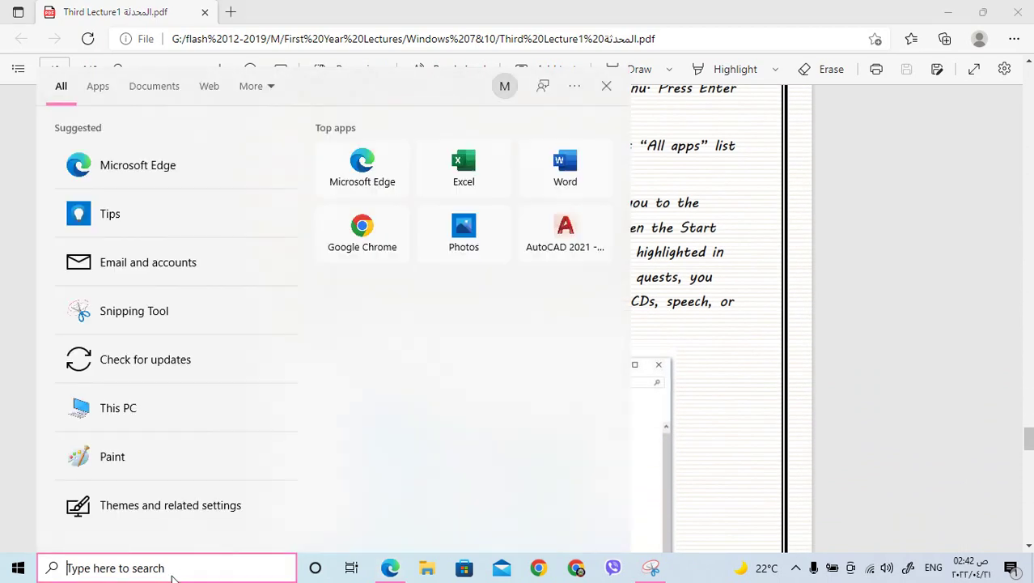
type("cont")
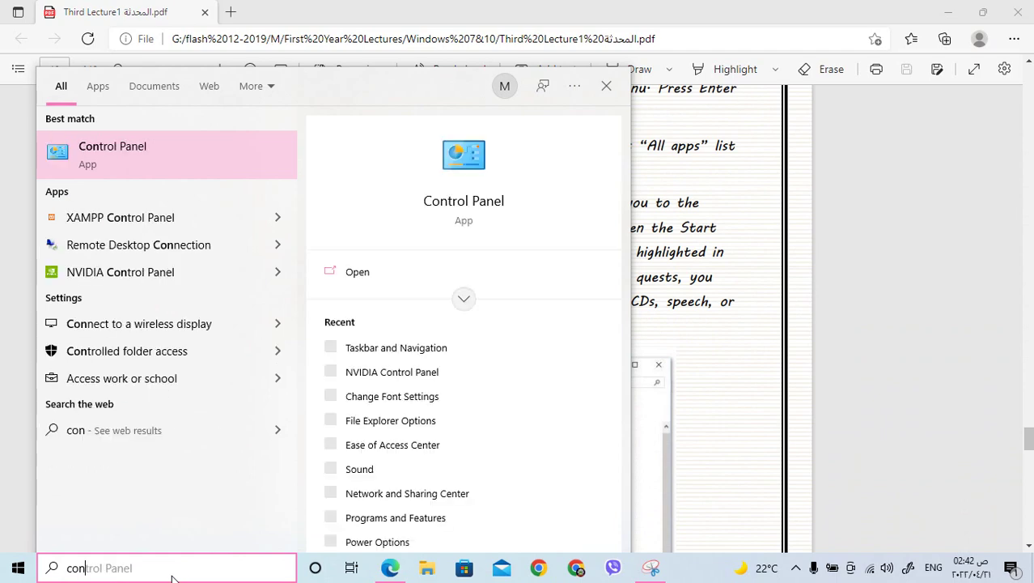
left_click(132, 153)
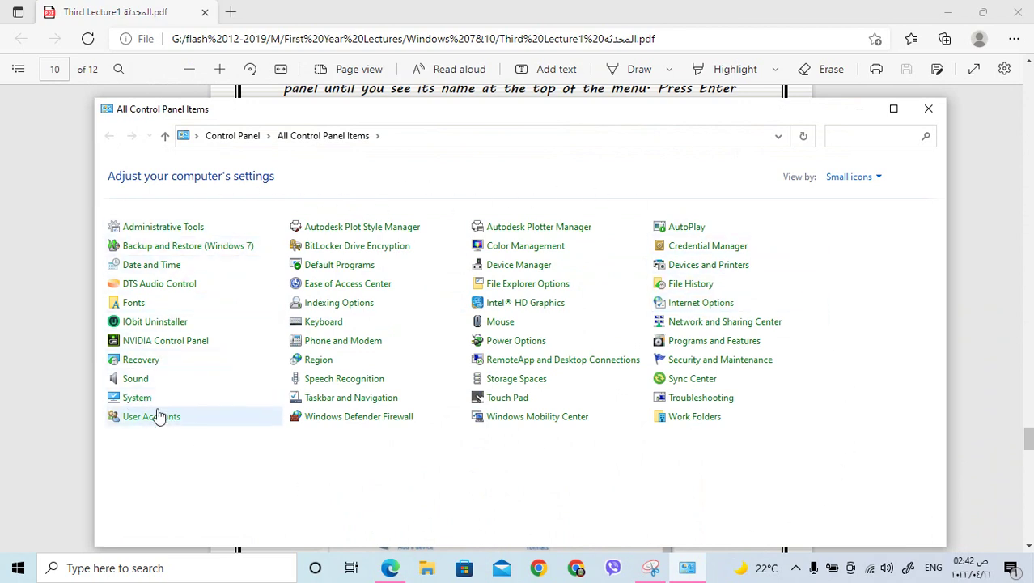
left_click(853, 177)
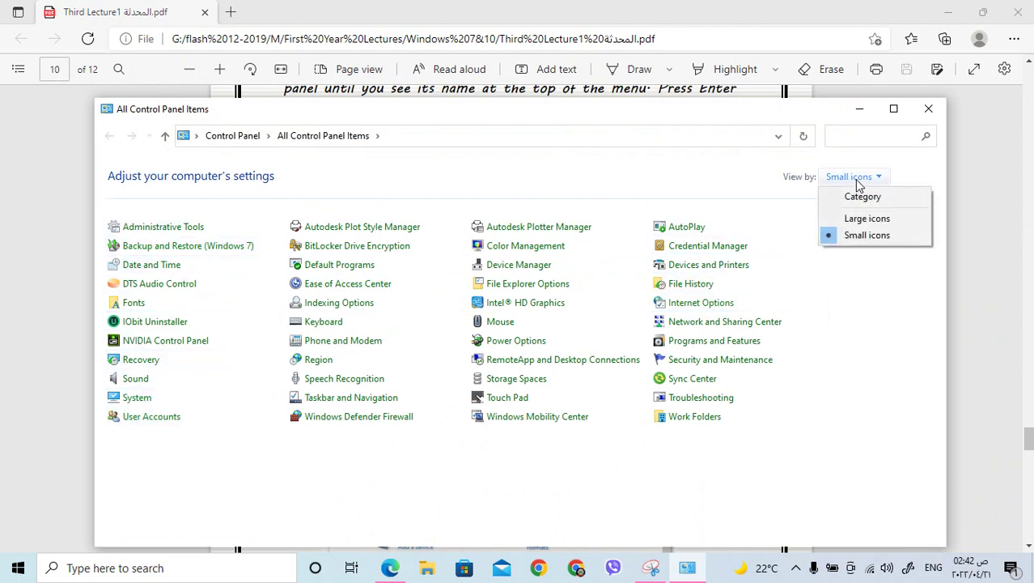
left_click(862, 196)
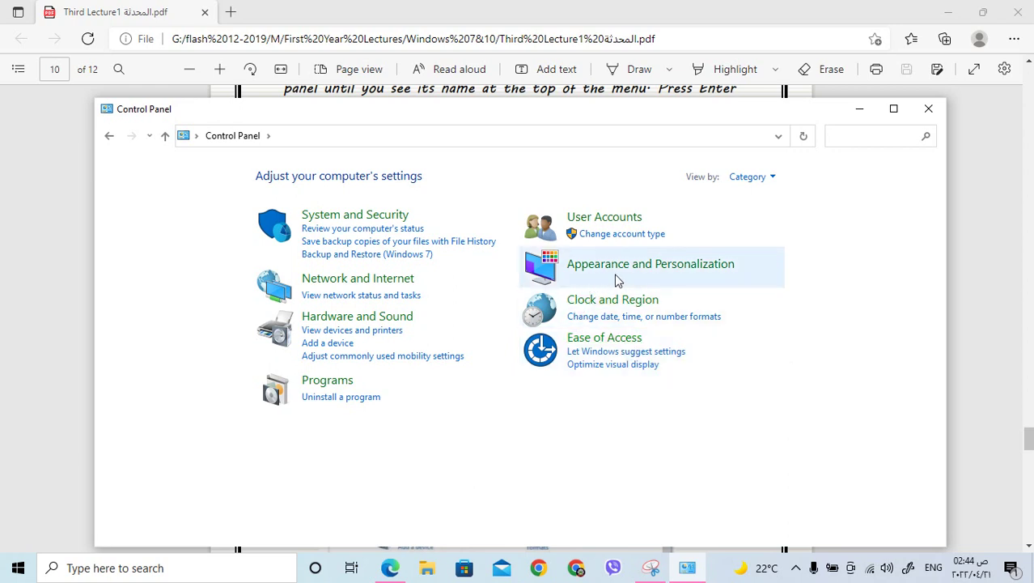
Step: Go through Appearance and Personalization to the Background settings and set the beach and rock picture as the desktop wallpaper
left_click(681, 270)
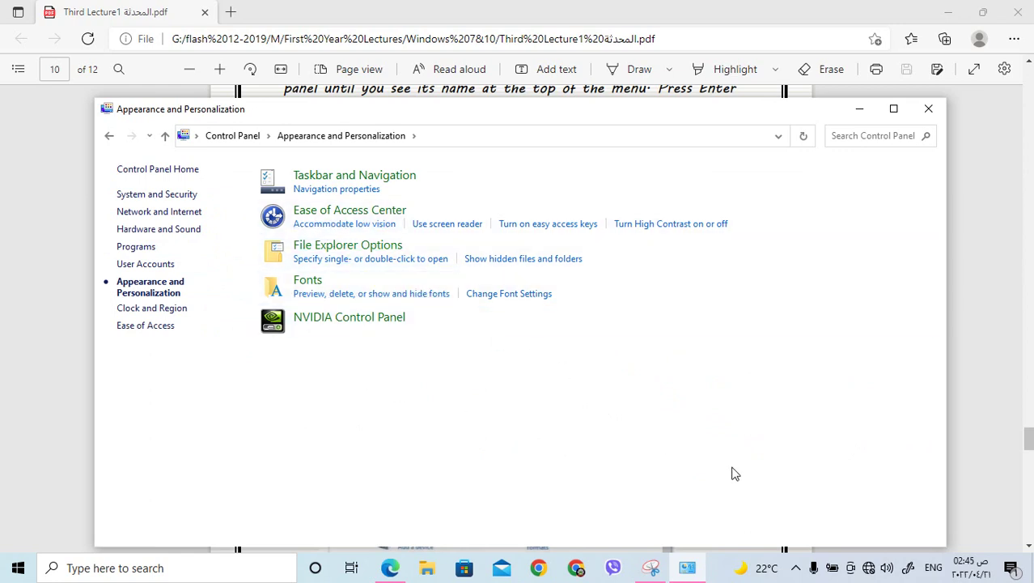
left_click(360, 190)
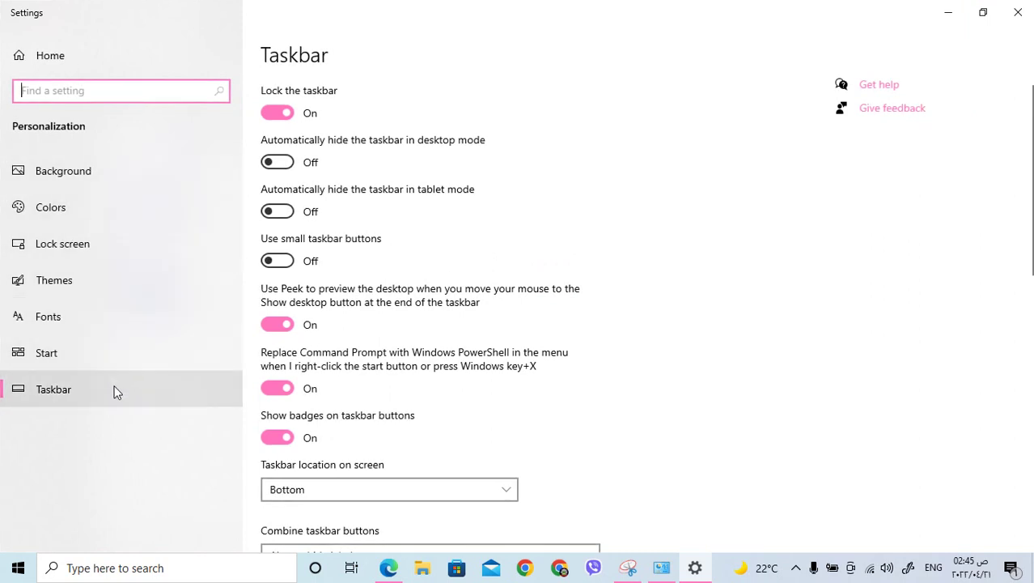
left_click(78, 184)
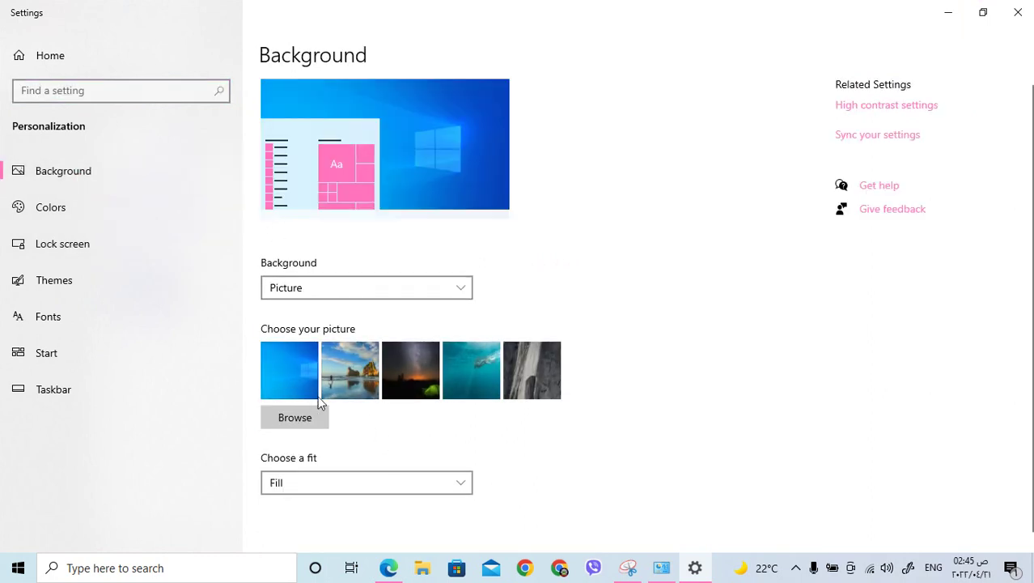
left_click(349, 392)
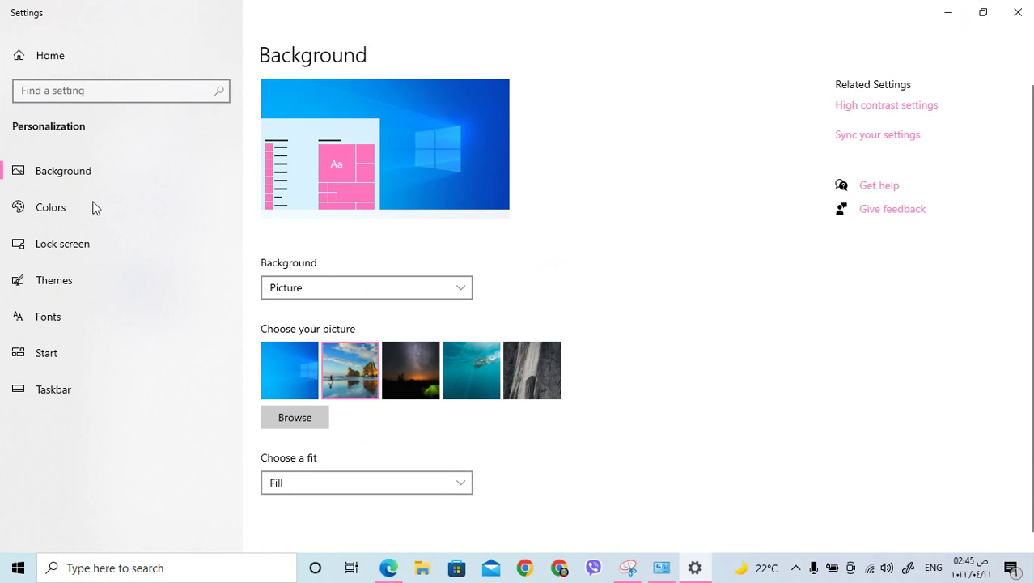
Step: Change the Windows accent color to the dark blue in the third row of the Windows colors
left_click(47, 210)
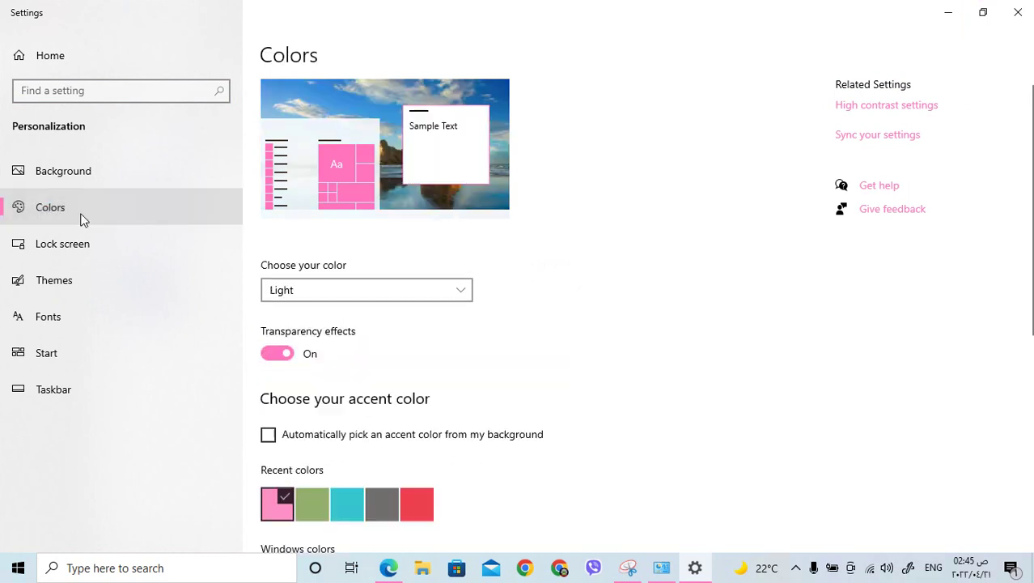
scroll(363, 510, "down", 3)
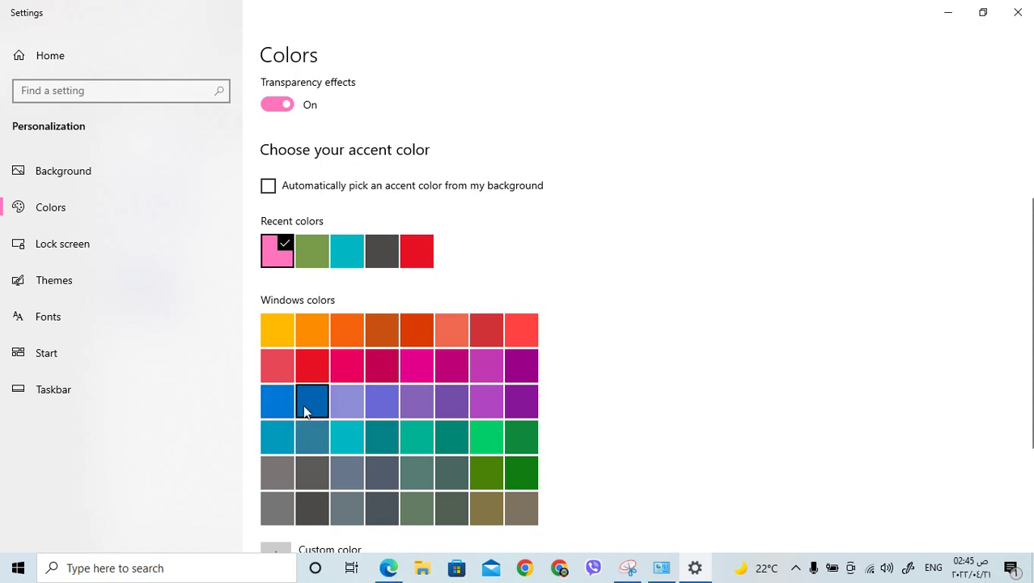
left_click(303, 409)
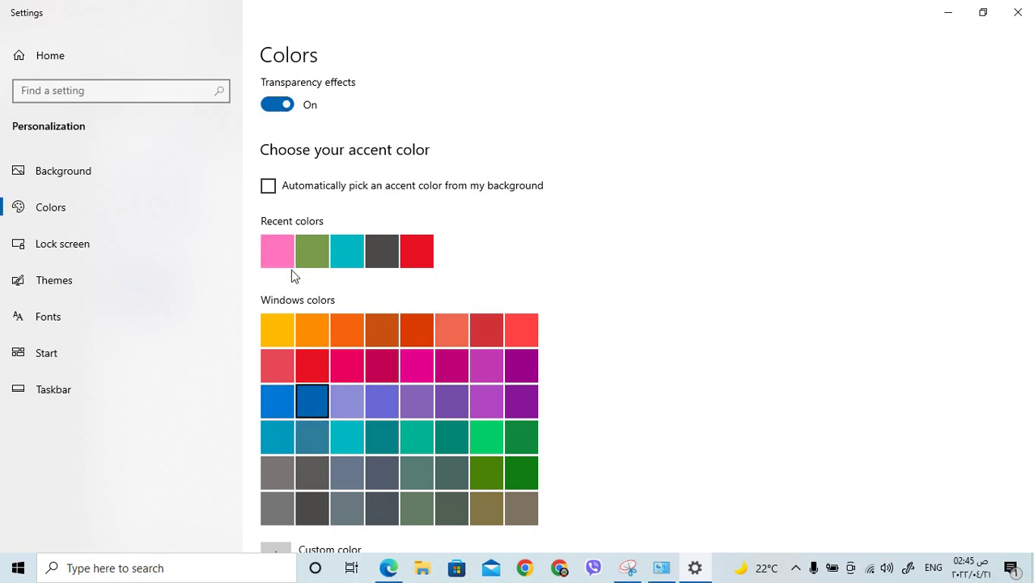
Step: Review the Lock screen background and picture options, and close Settings
left_click(79, 245)
scroll(429, 263, "down", 1)
left_click(79, 243)
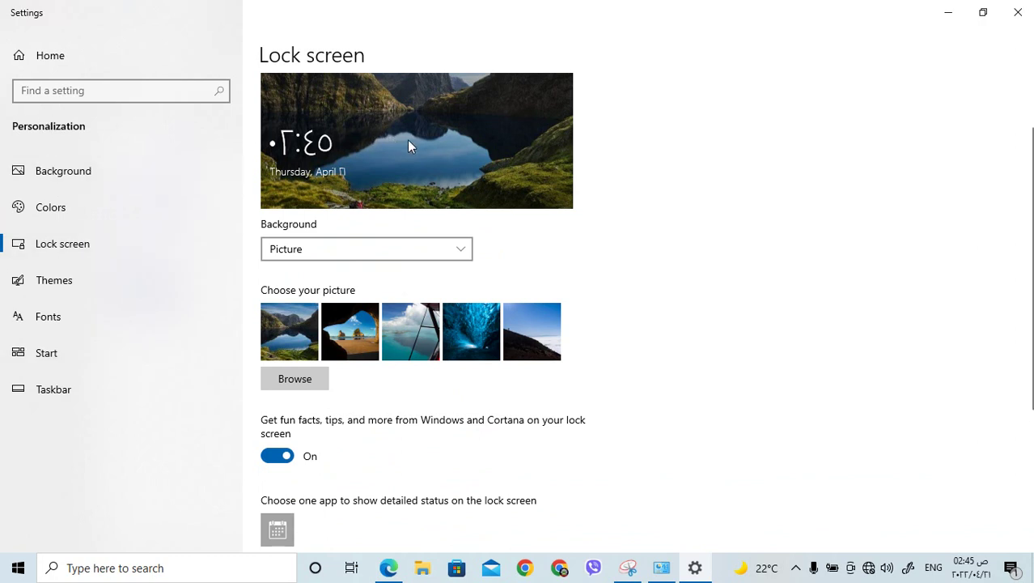
left_click(1021, 14)
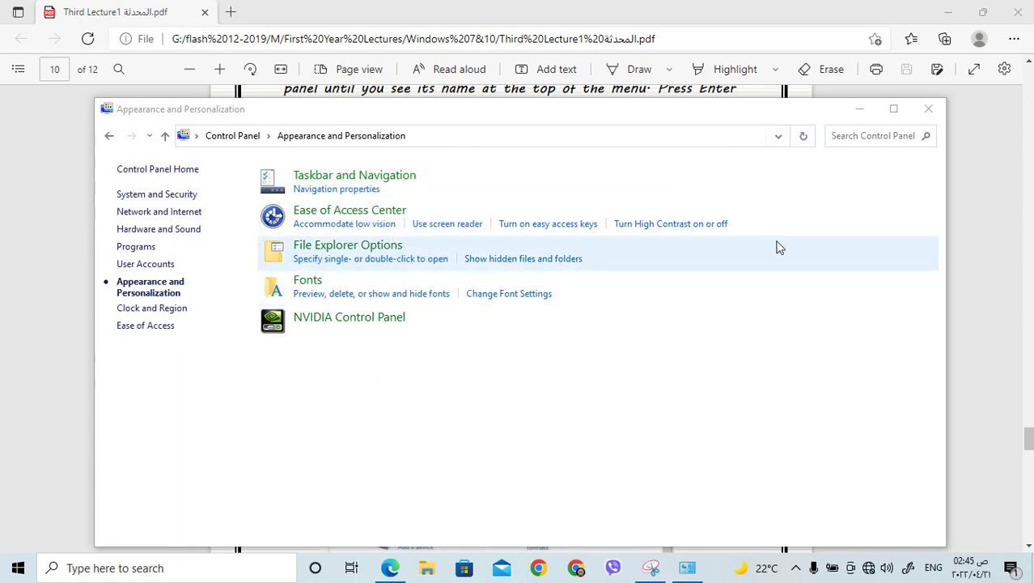
Step: Minimize Control Panel and the lecture PDF, and close Snipping Tool to reveal the desktop wallpaper
left_click(858, 113)
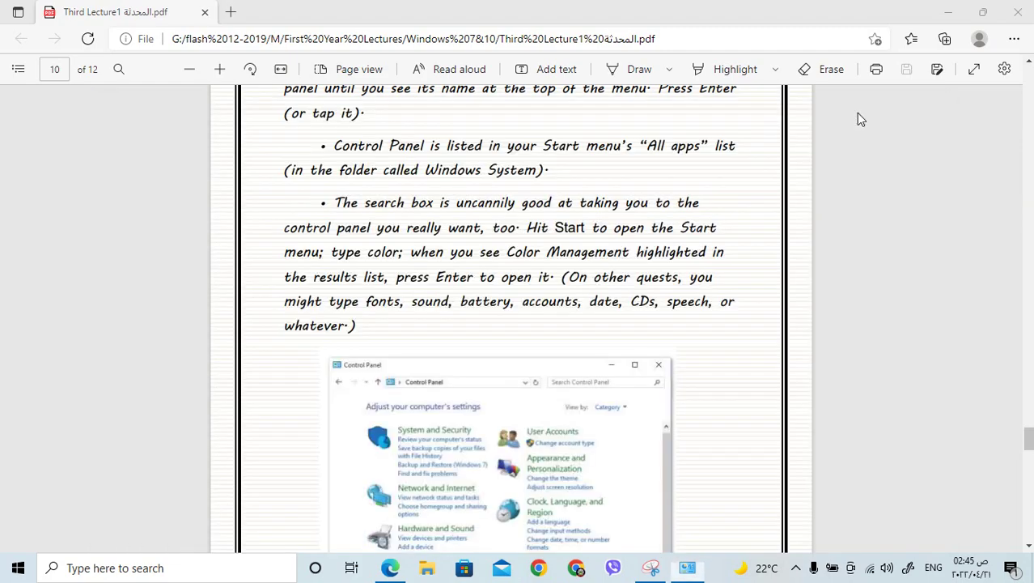
left_click(948, 12)
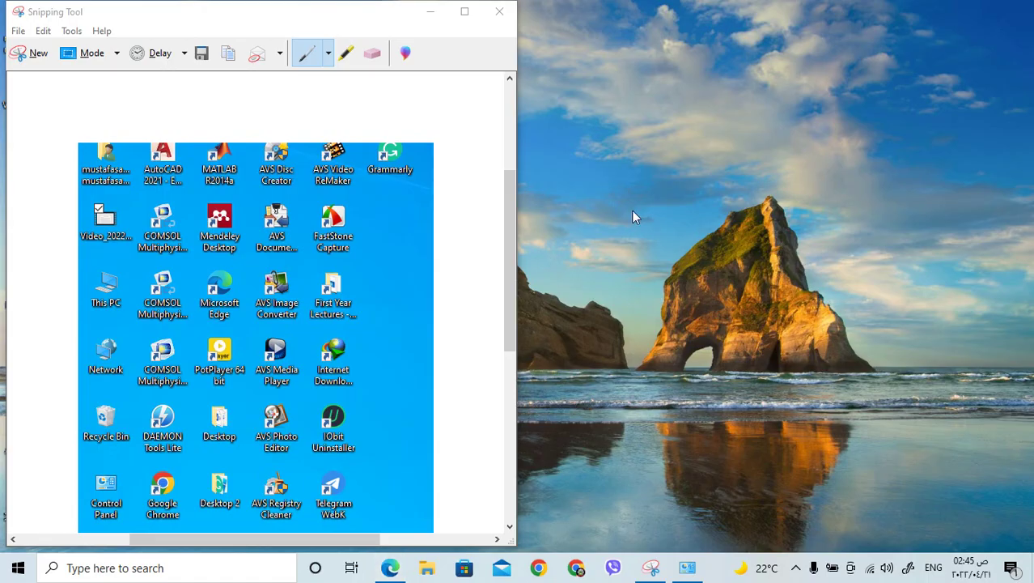
left_click(499, 12)
left_click(327, 291)
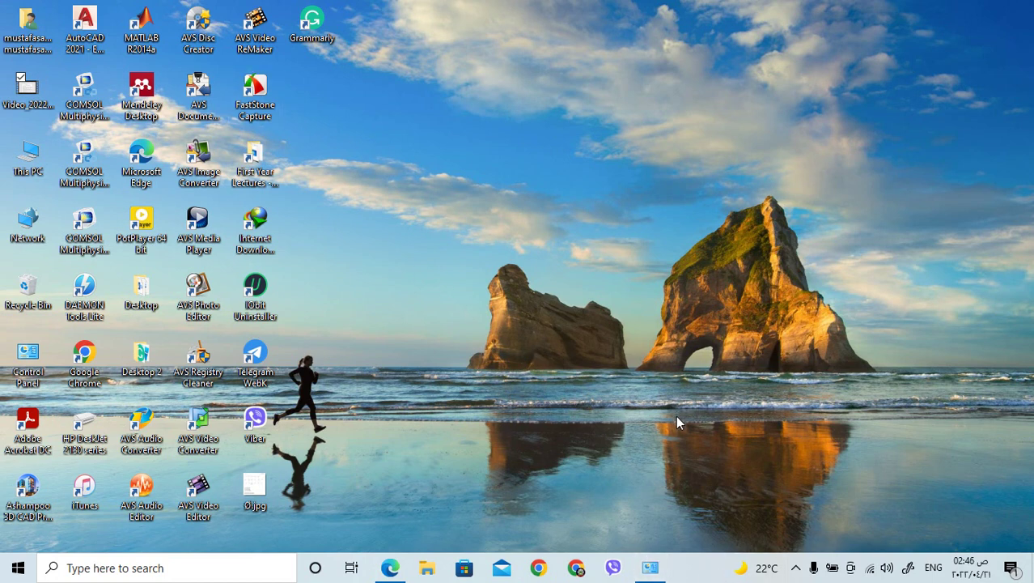
Step: Return to the lecture PDF in Edge and read the Category and Classic View figures and the wallpaper instructions on pages 10 and 11
left_click(391, 567)
scroll(428, 433, "down", 10)
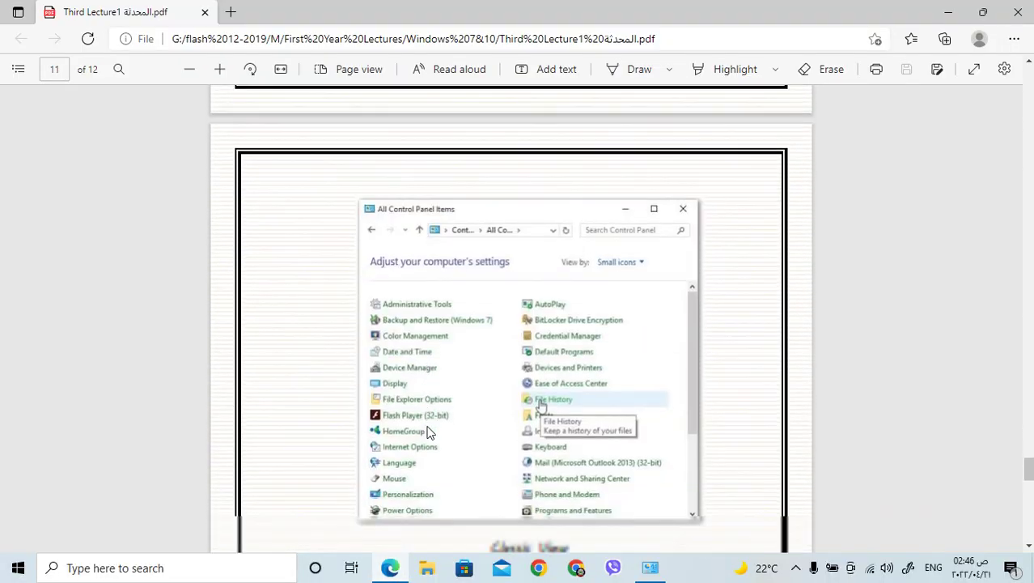
scroll(428, 430, "up", 8)
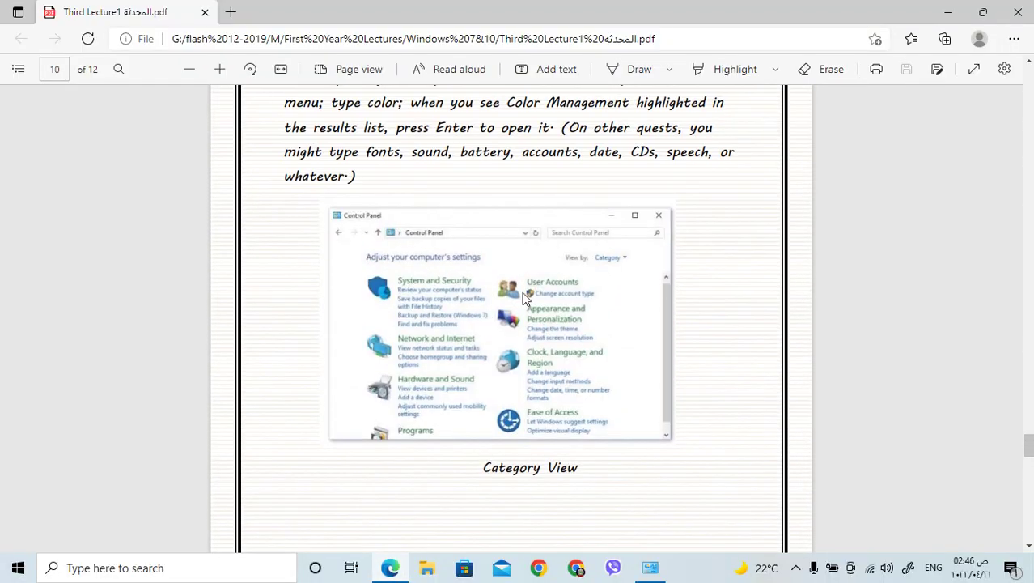
scroll(568, 466, "down", 8)
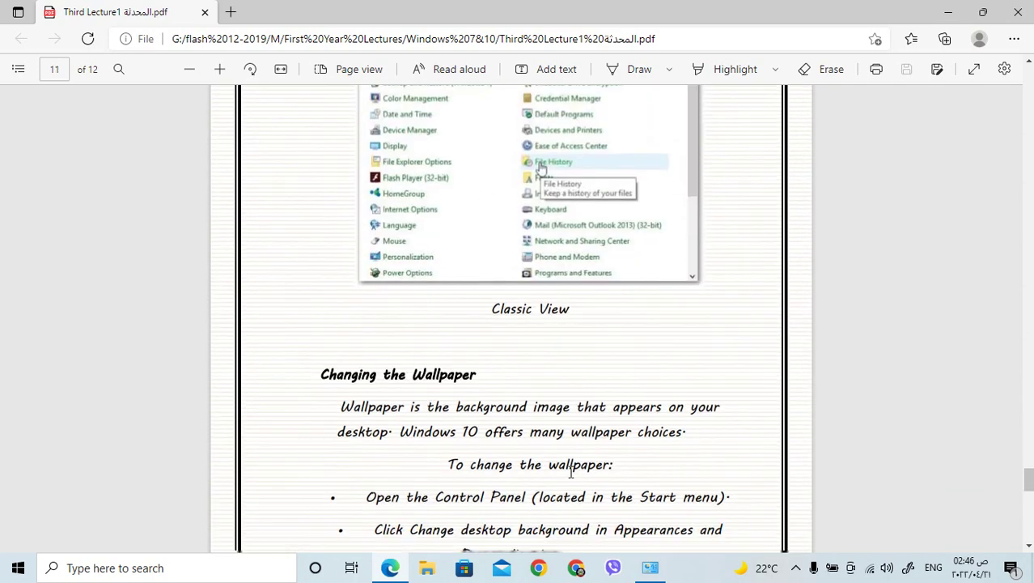
scroll(555, 337, "down", 1)
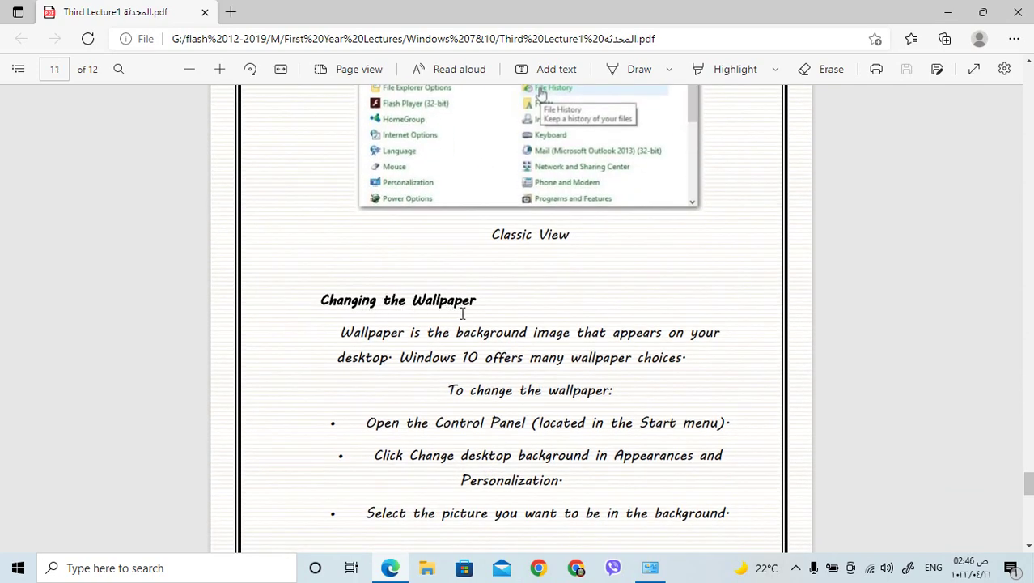
scroll(463, 314, "down", 2)
scroll(465, 315, "down", 1)
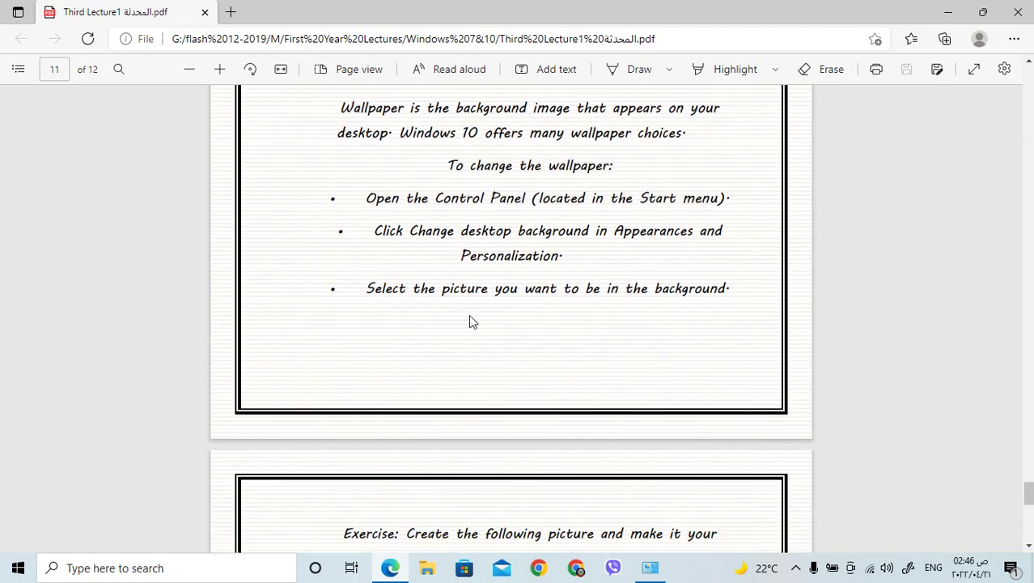
scroll(468, 313, "up", 2)
scroll(469, 316, "down", 3)
scroll(469, 315, "up", 1)
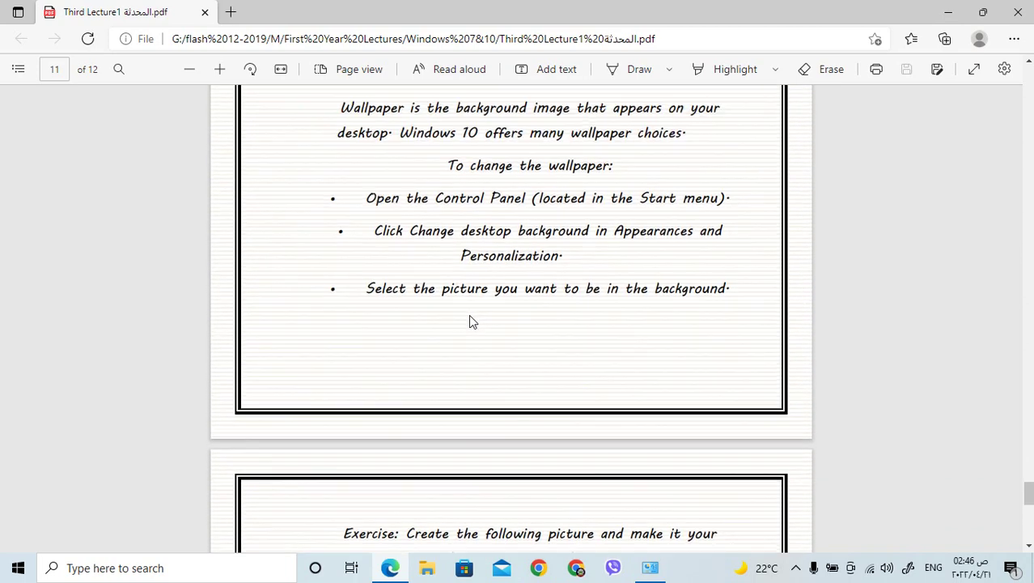